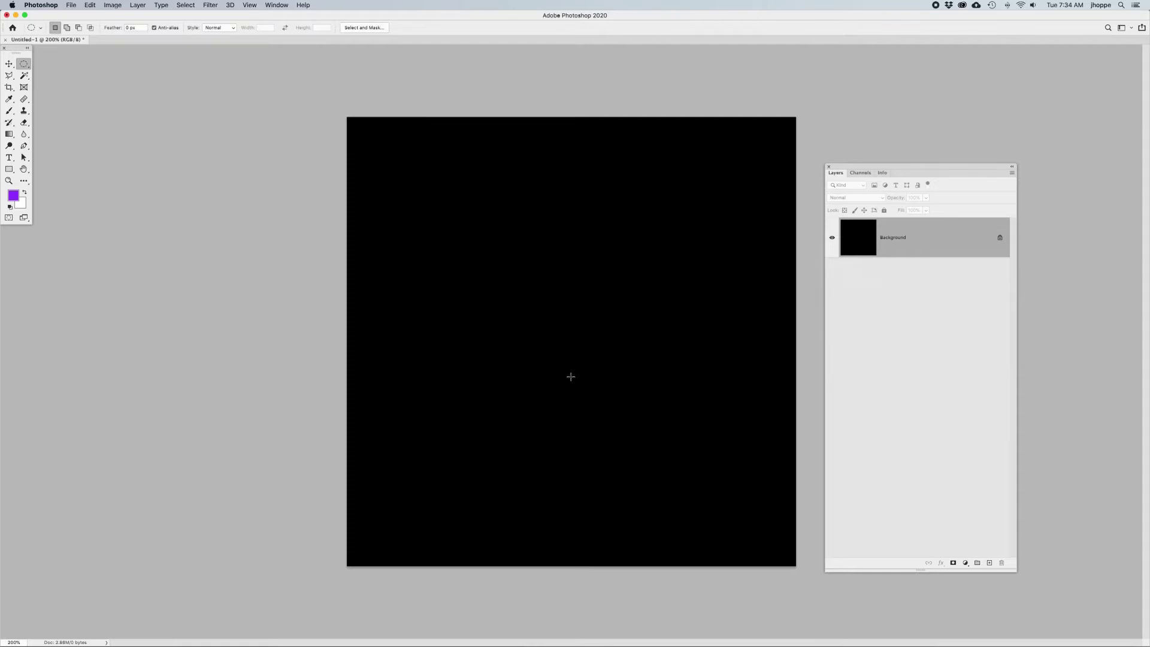
On a new layer, stroke a large centred circle with a 16 px magenta line, then deselect.
left_click(989, 564)
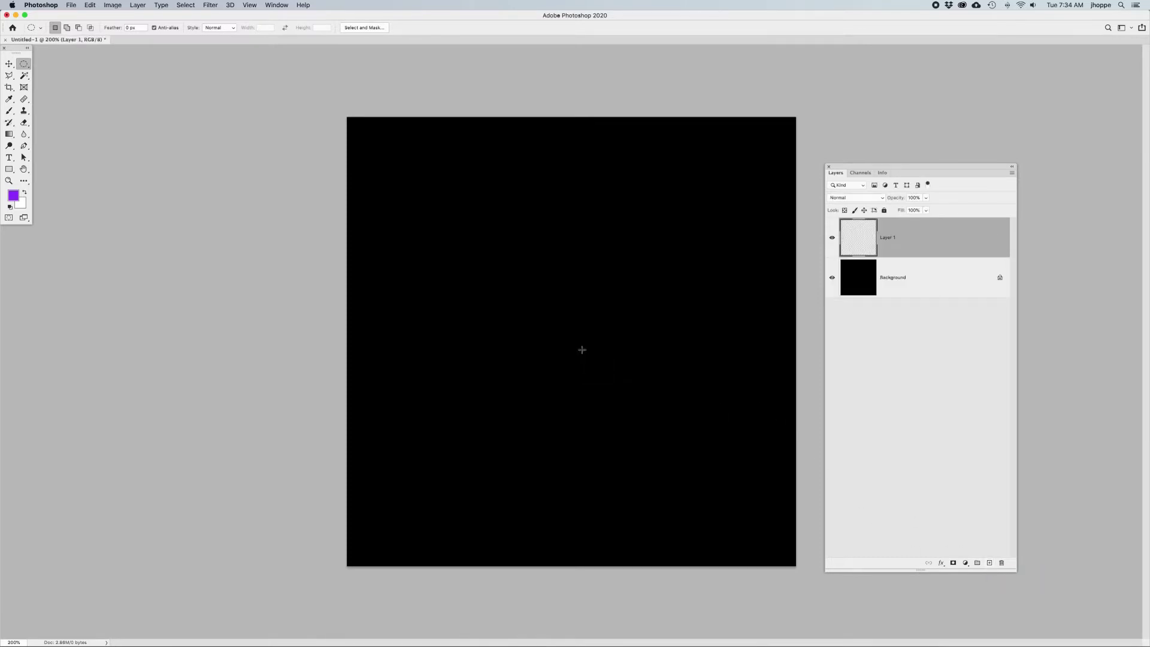
left_click_drag(570, 343, 742, 497)
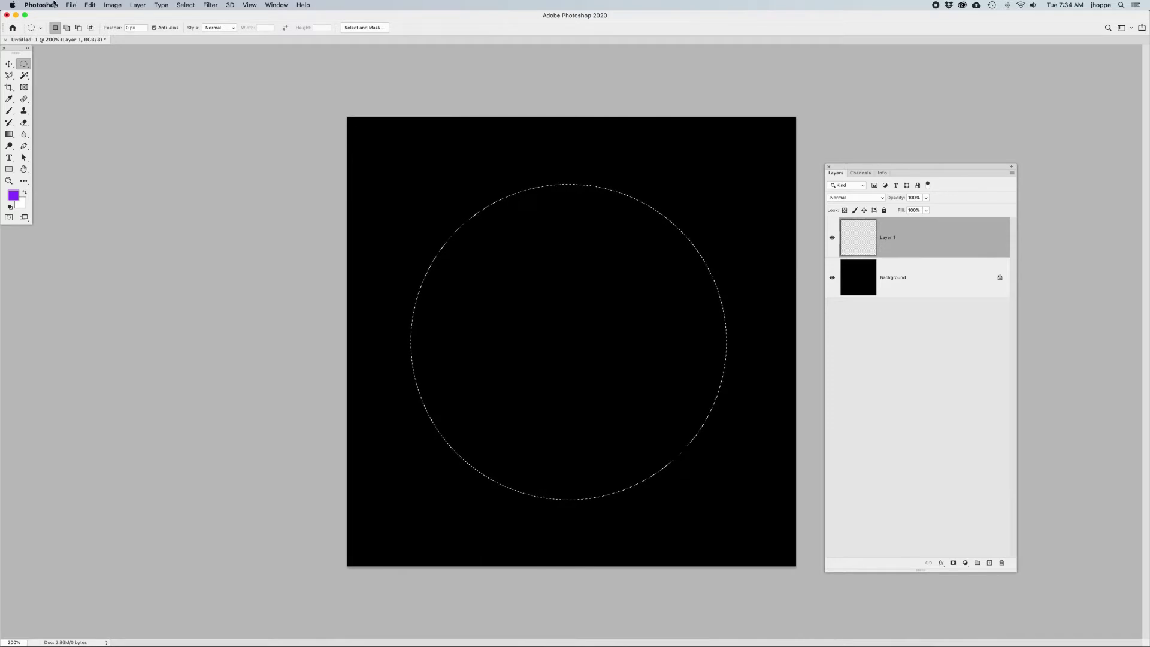
left_click(90, 5)
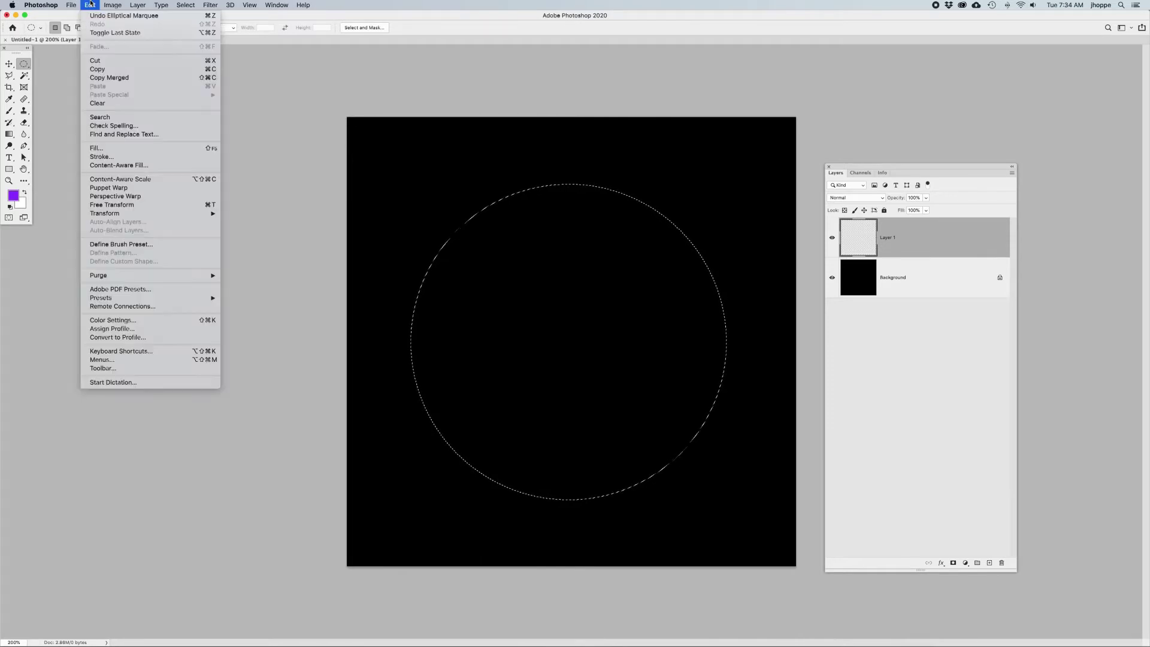
left_click(98, 156)
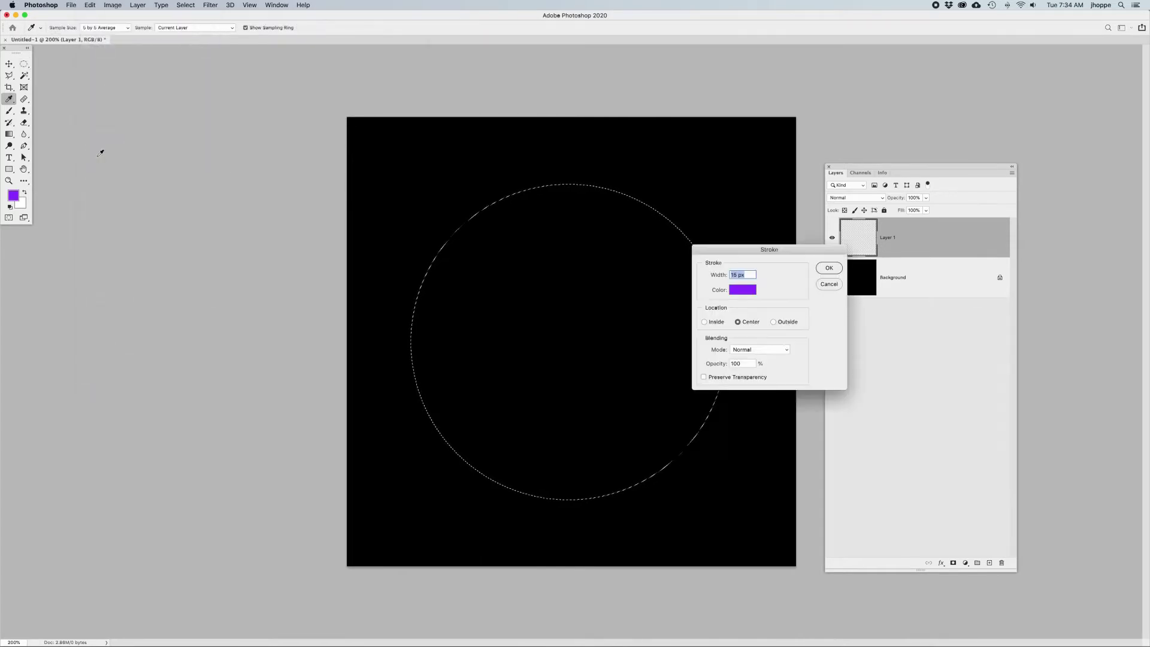
left_click(740, 290)
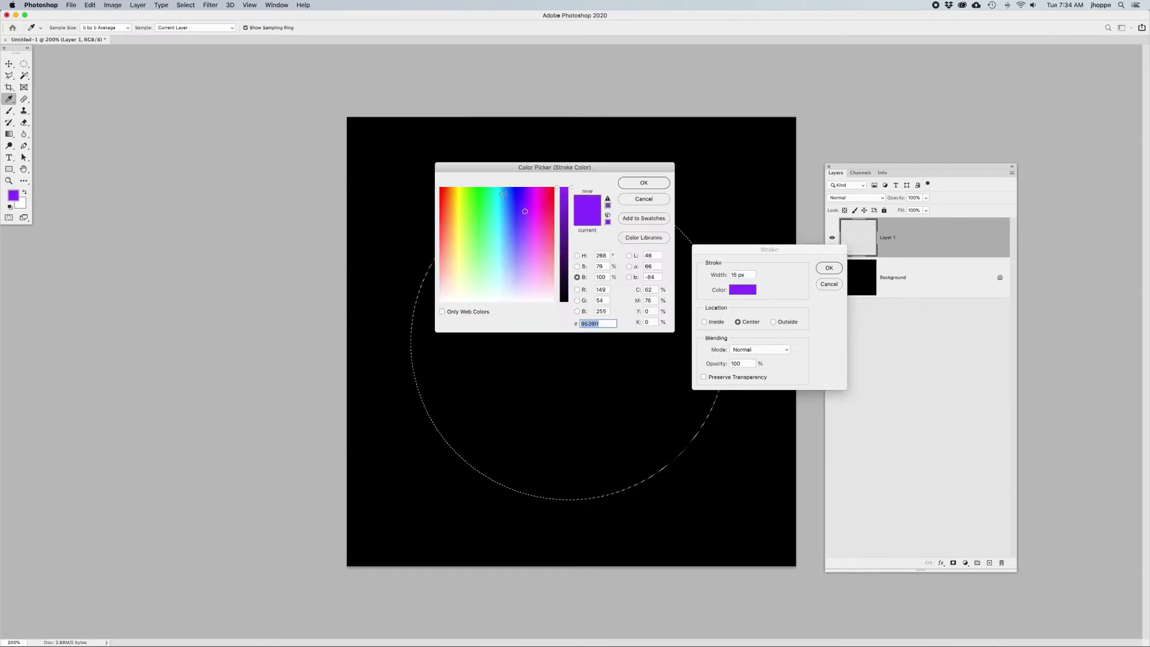
left_click(536, 204)
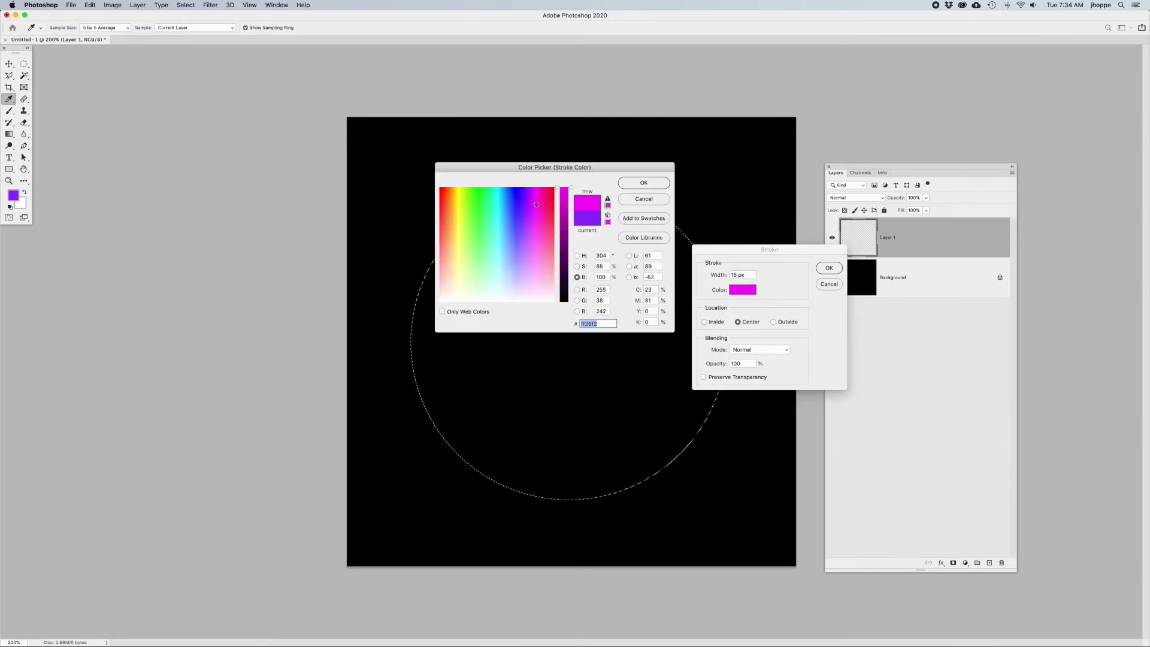
left_click(643, 182)
left_click(828, 268)
key("m")
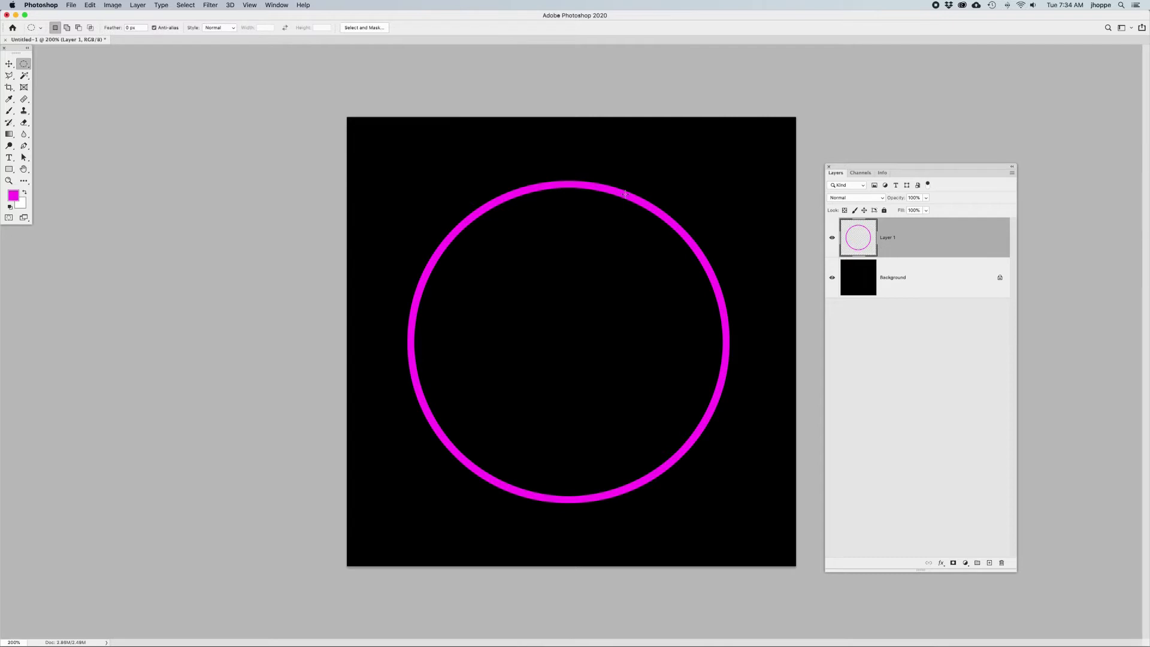
Rename Layer 1 to 'ring' and duplicate it.
double_click(888, 238)
type("C")
key("Return")
key("super+j")
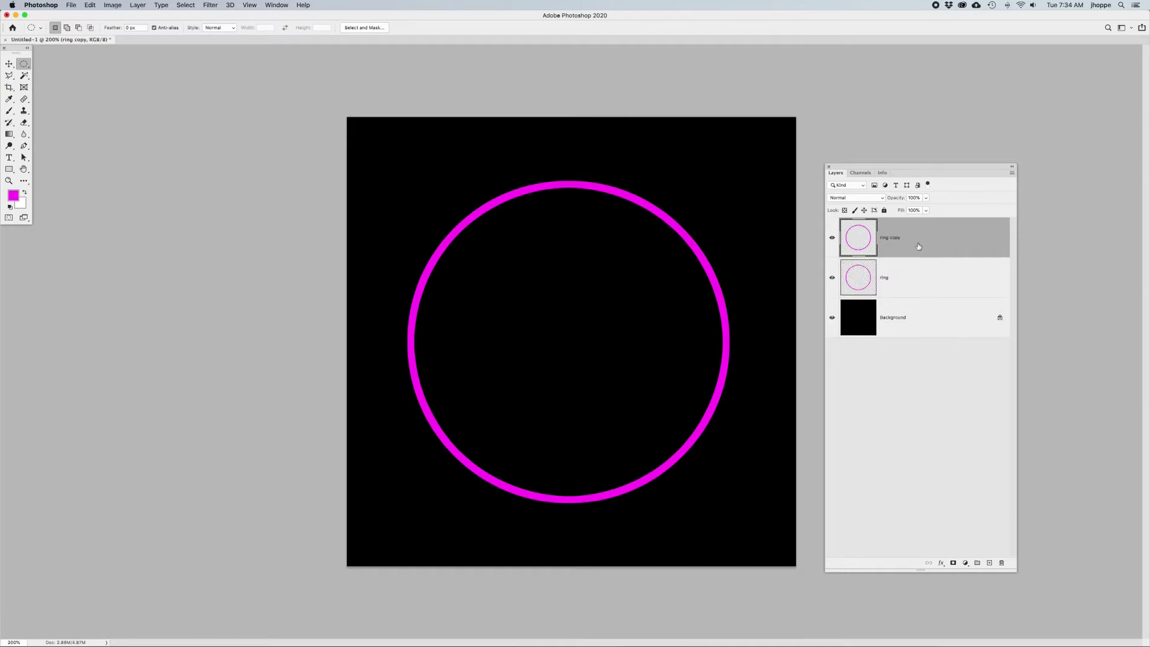
Apply a 20-pixel Gaussian Blur to the ring copy.
left_click(210, 4)
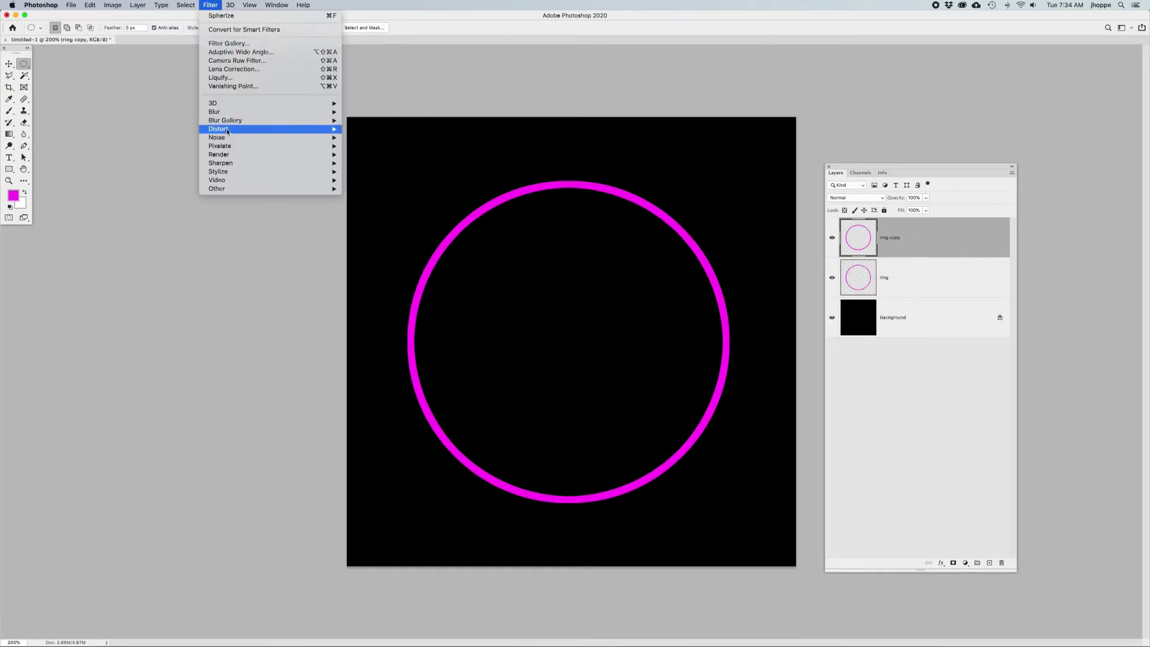
mouse_move(224, 116)
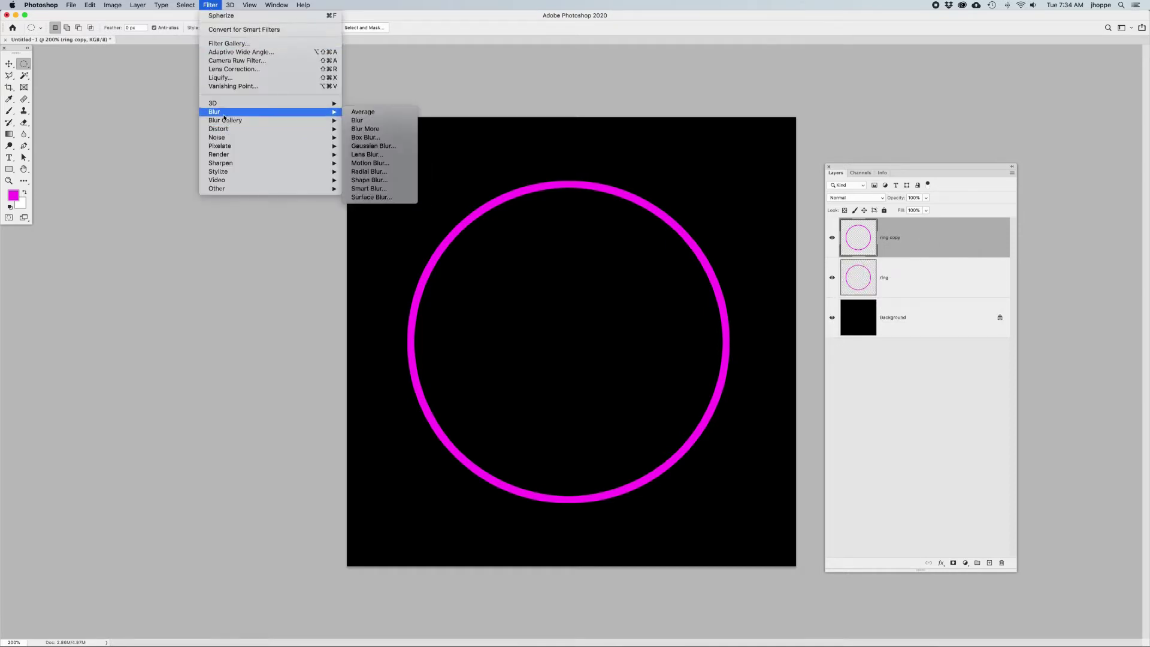
left_click(366, 146)
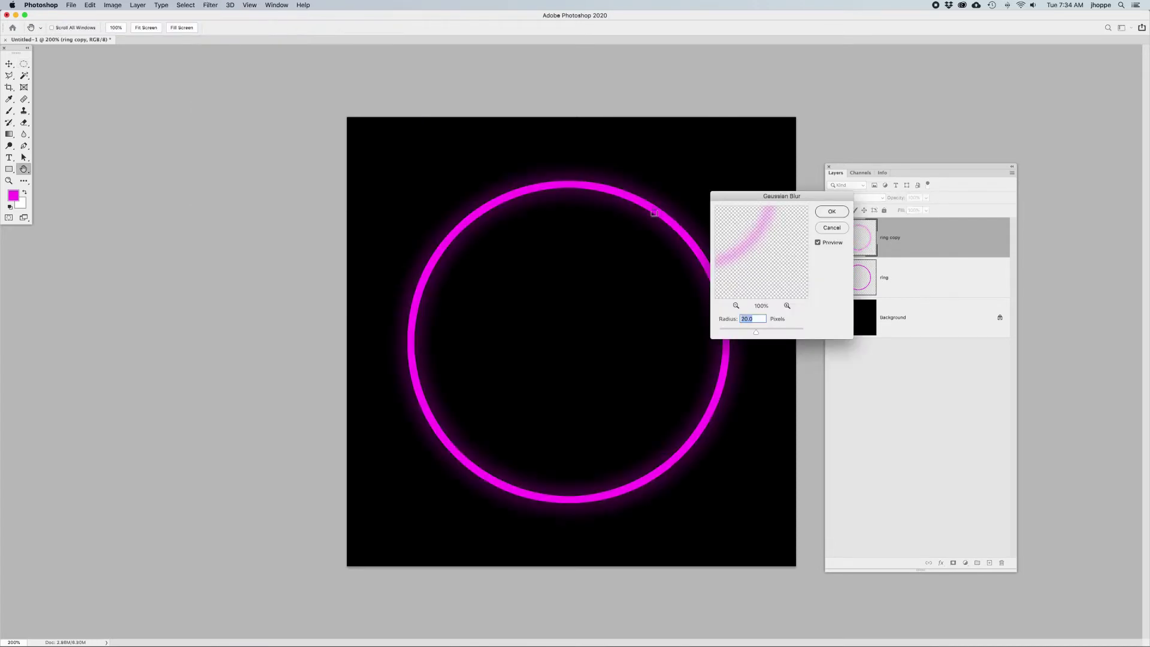
left_click(832, 211)
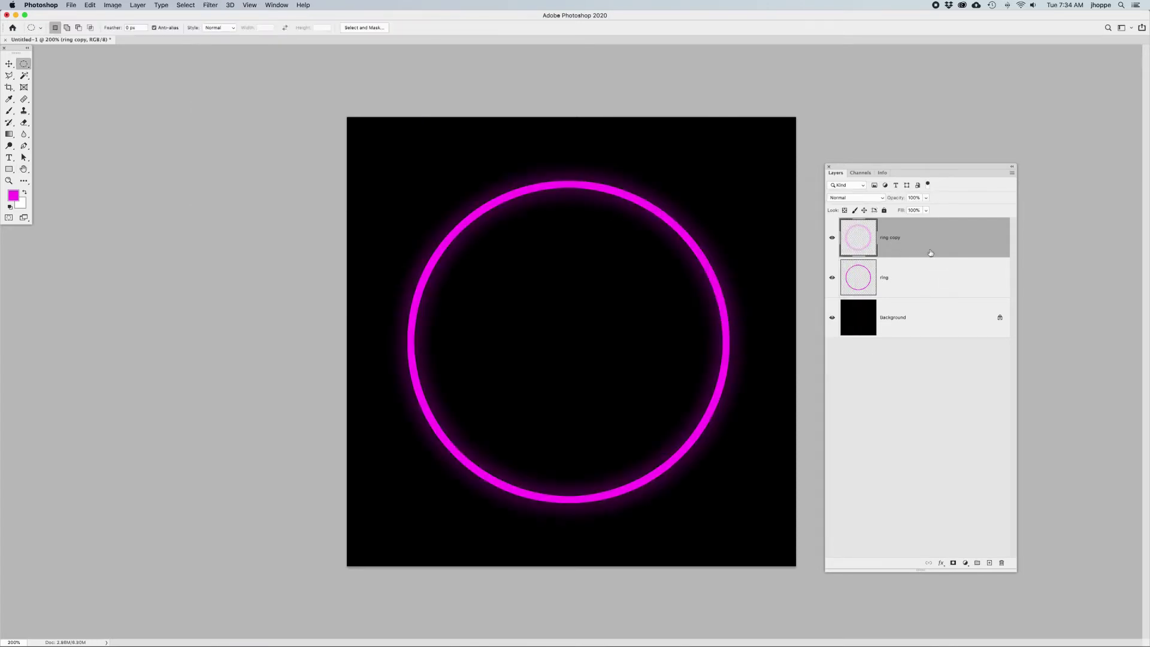
Rename the blurred copy 'ring blur', duplicate it, and add an empty layer on top.
double_click(892, 238)
left_click_drag(889, 237, 906, 242)
type("blur")
key("Return")
key("super+j")
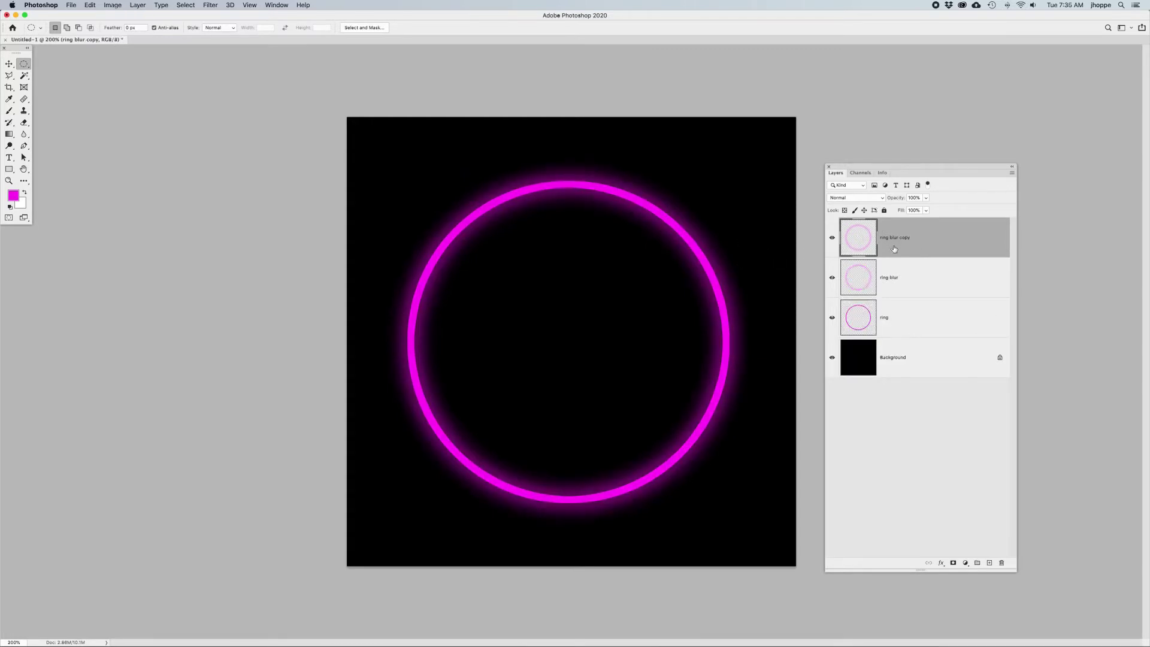
left_click(989, 563)
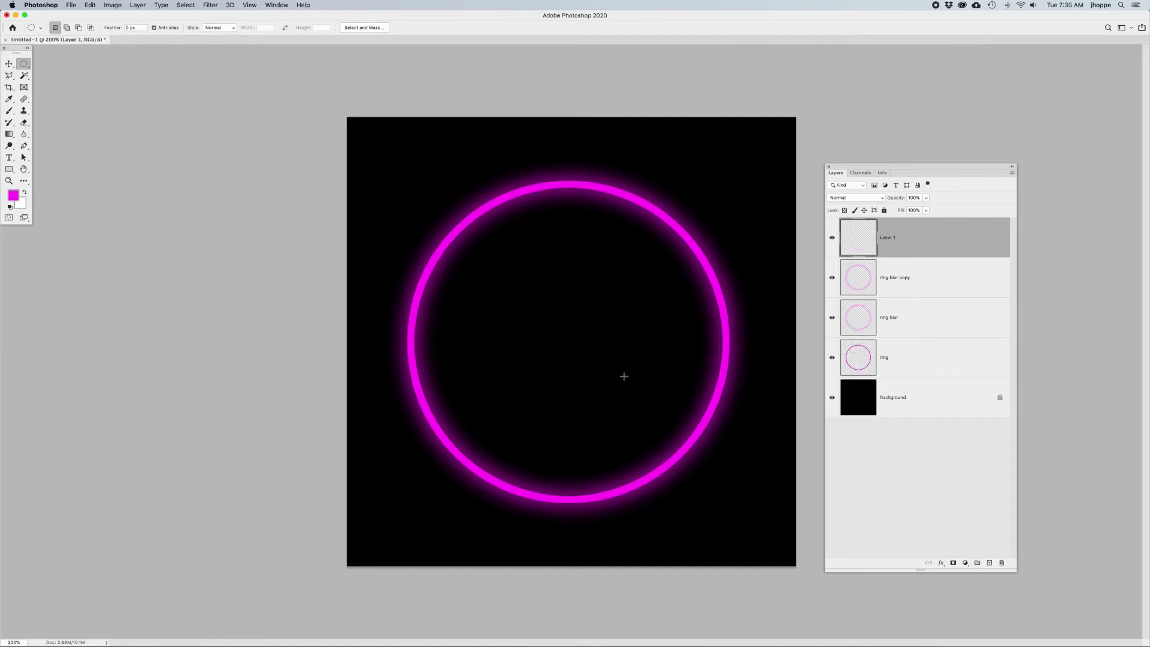
Paint magenta speckles around the ring with a resized Airbrush Soft Low Density Grainy brush.
key("b")
right_click(547, 313)
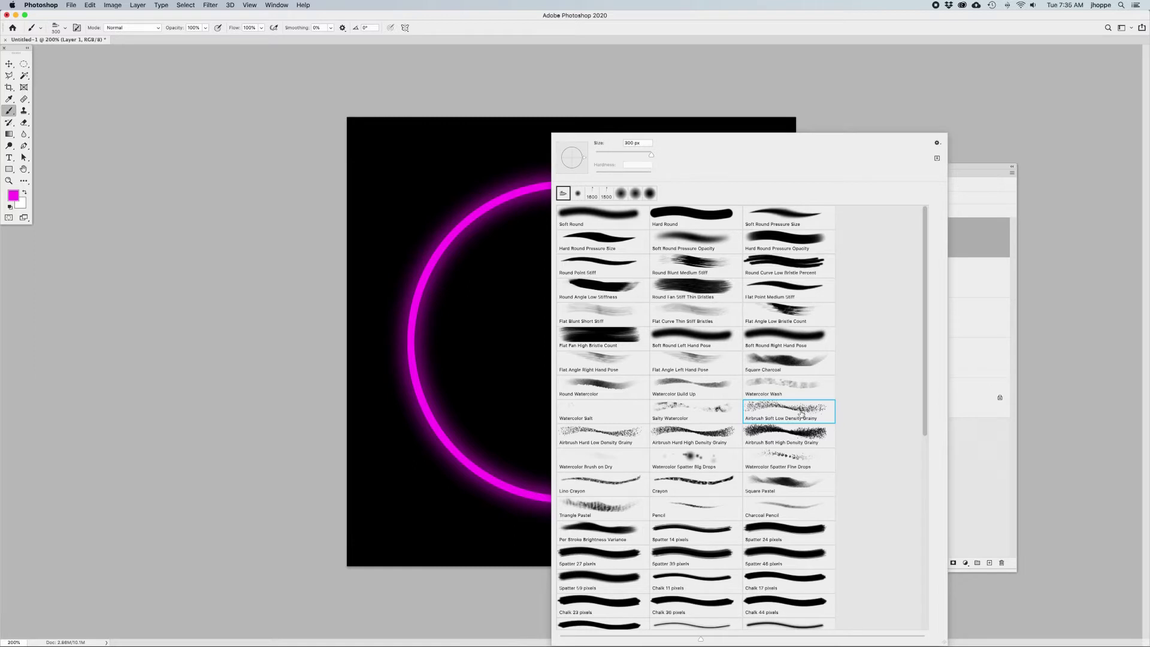
double_click(801, 411)
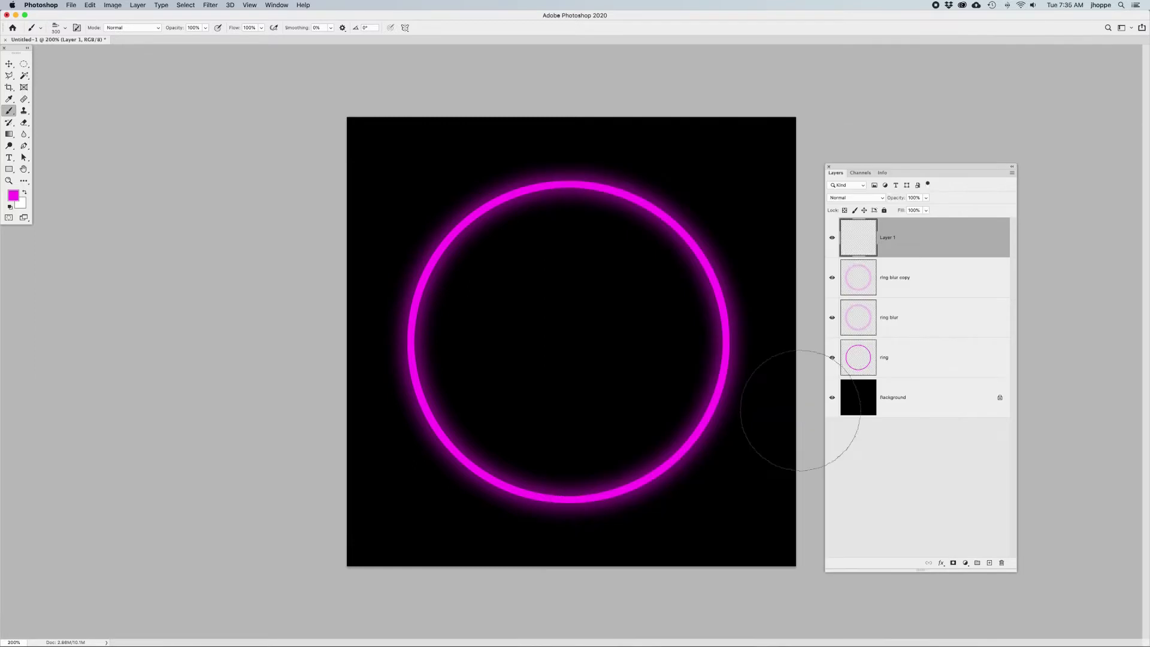
right_click(615, 353)
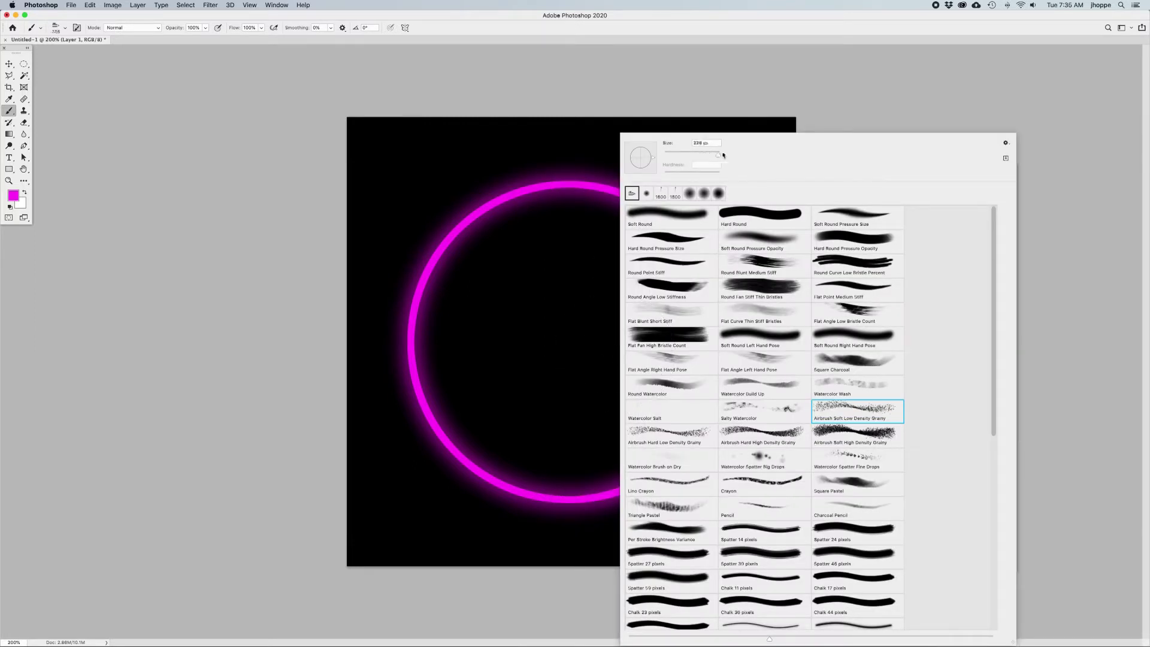
left_click(720, 155)
key("Return")
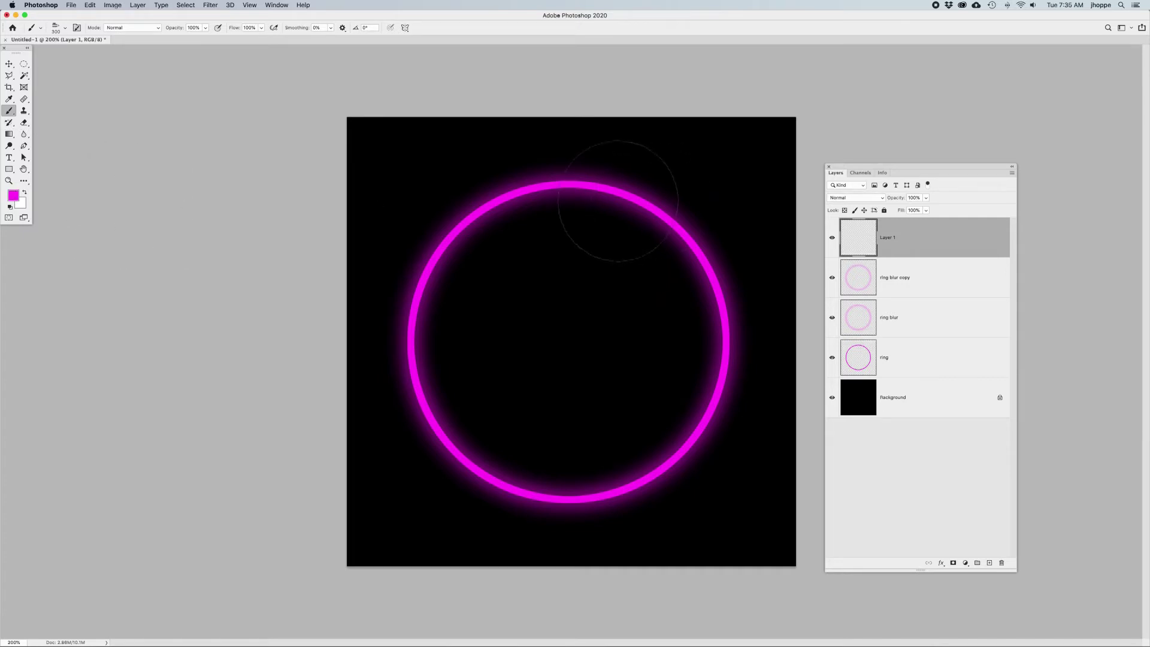
mouse_move(551, 192)
left_mouse_down()
mouse_move(487, 205)
mouse_move(436, 251)
mouse_move(421, 383)
mouse_move(442, 459)
mouse_move(522, 494)
mouse_move(636, 477)
mouse_move(704, 423)
mouse_move(722, 339)
mouse_move(680, 245)
mouse_move(625, 194)
mouse_move(529, 191)
mouse_move(445, 214)
mouse_move(420, 246)
mouse_move(416, 285)
mouse_move(418, 390)
mouse_move(443, 464)
mouse_move(473, 490)
mouse_move(556, 502)
mouse_move(666, 479)
mouse_move(701, 405)
mouse_move(720, 313)
mouse_move(714, 260)
mouse_move(687, 223)
mouse_move(612, 188)
left_mouse_up()
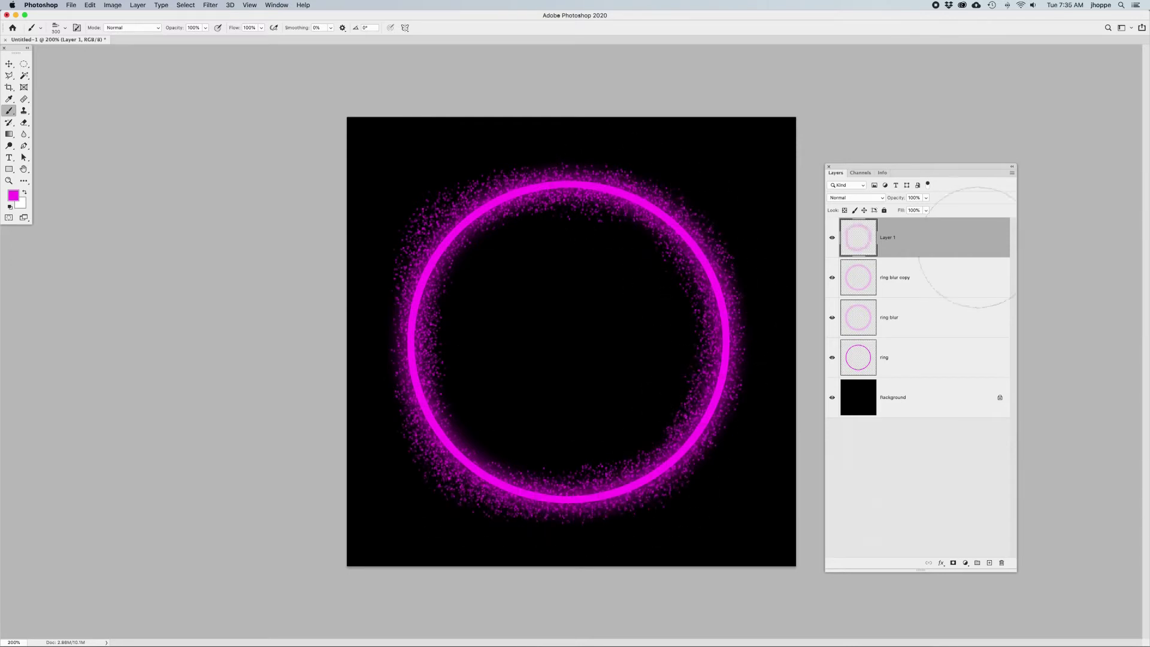
Convert Layer 1 to a smart object and apply a low-amount Spin Radial Blur.
right_click(921, 233)
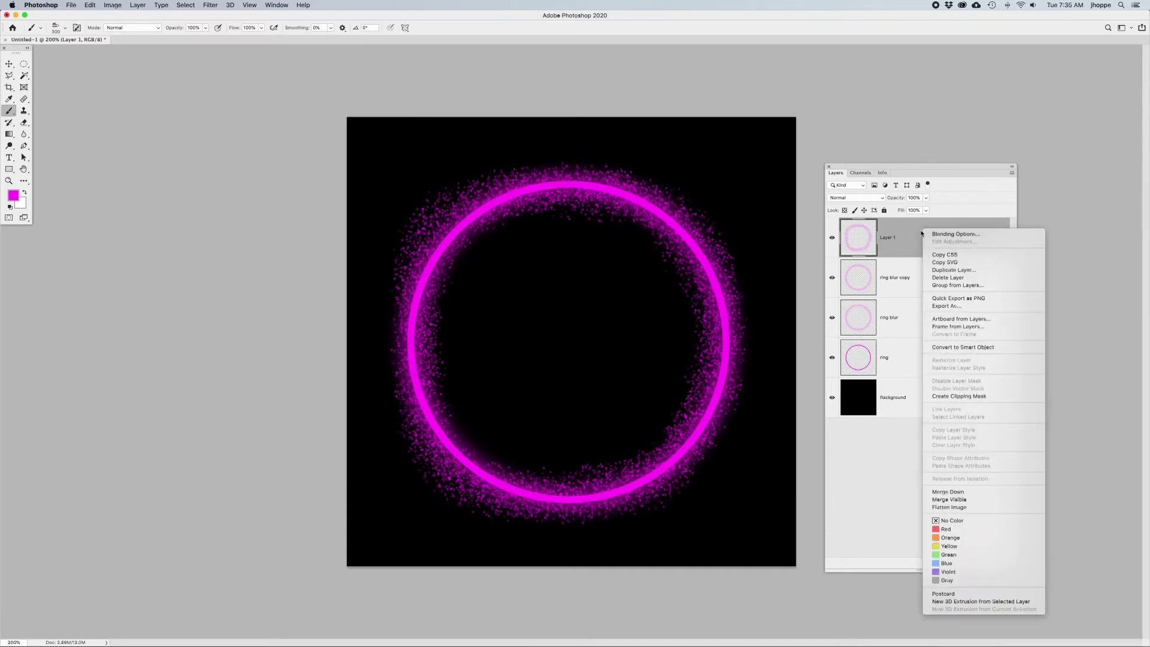
left_click(934, 346)
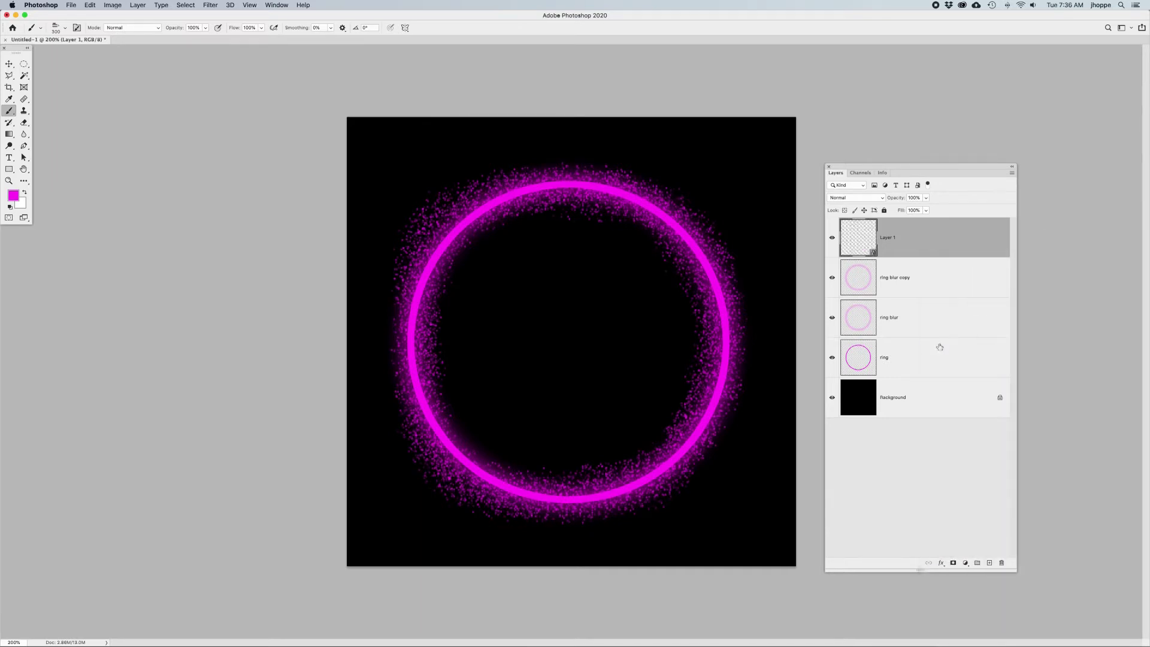
left_click(206, 4)
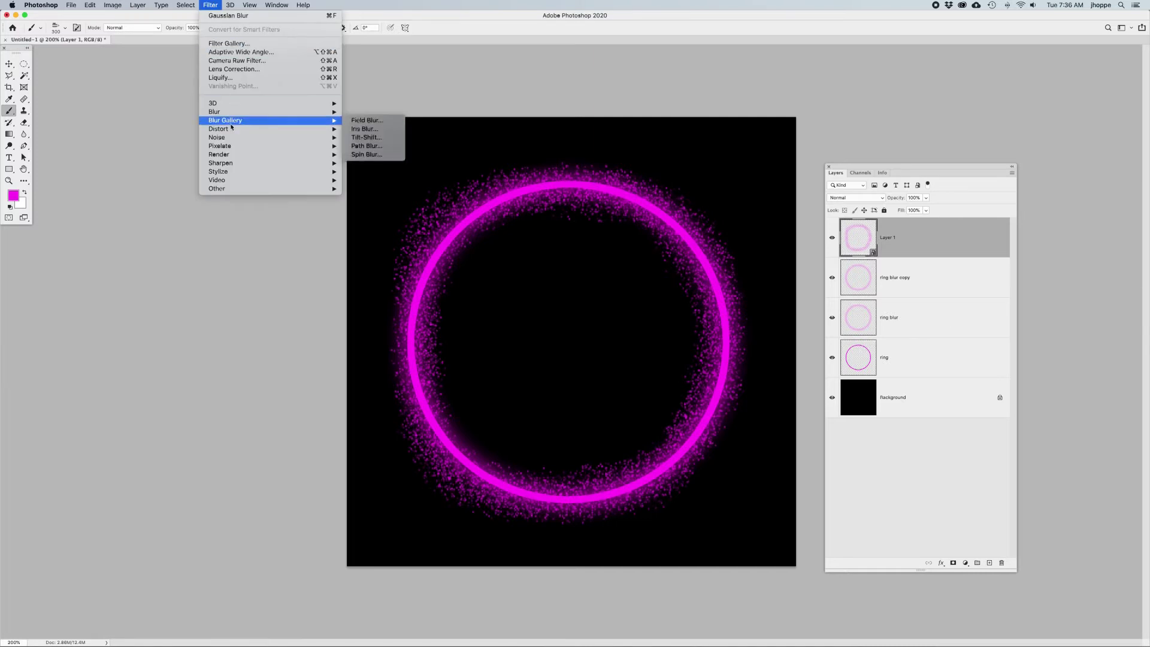
mouse_move(223, 113)
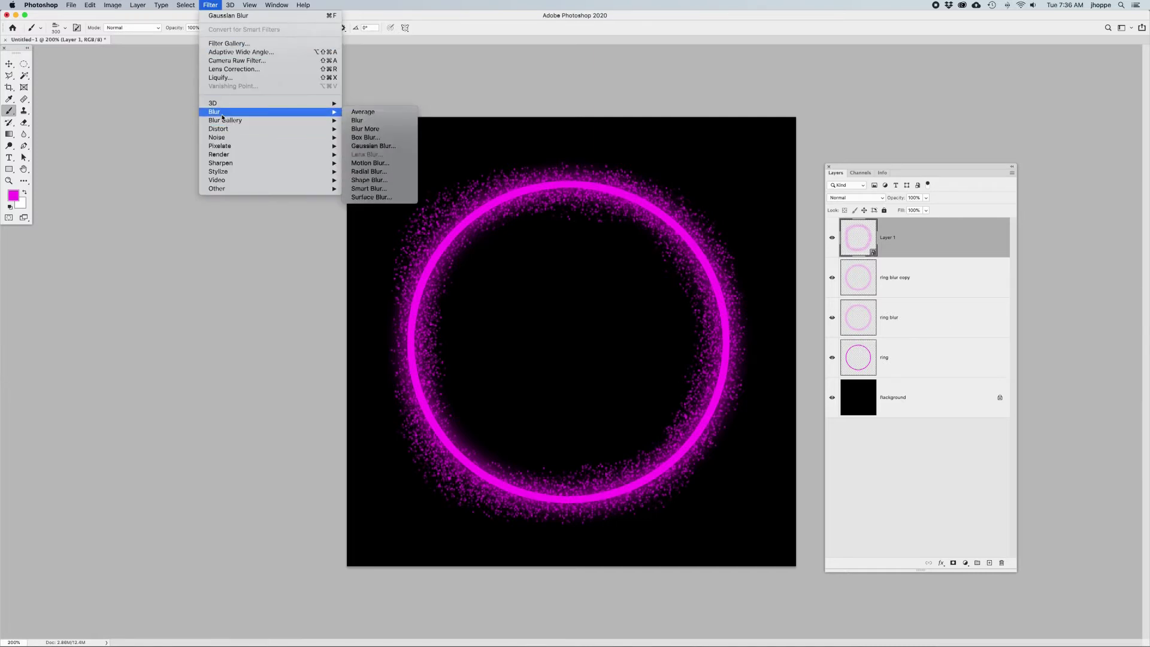
left_click(388, 172)
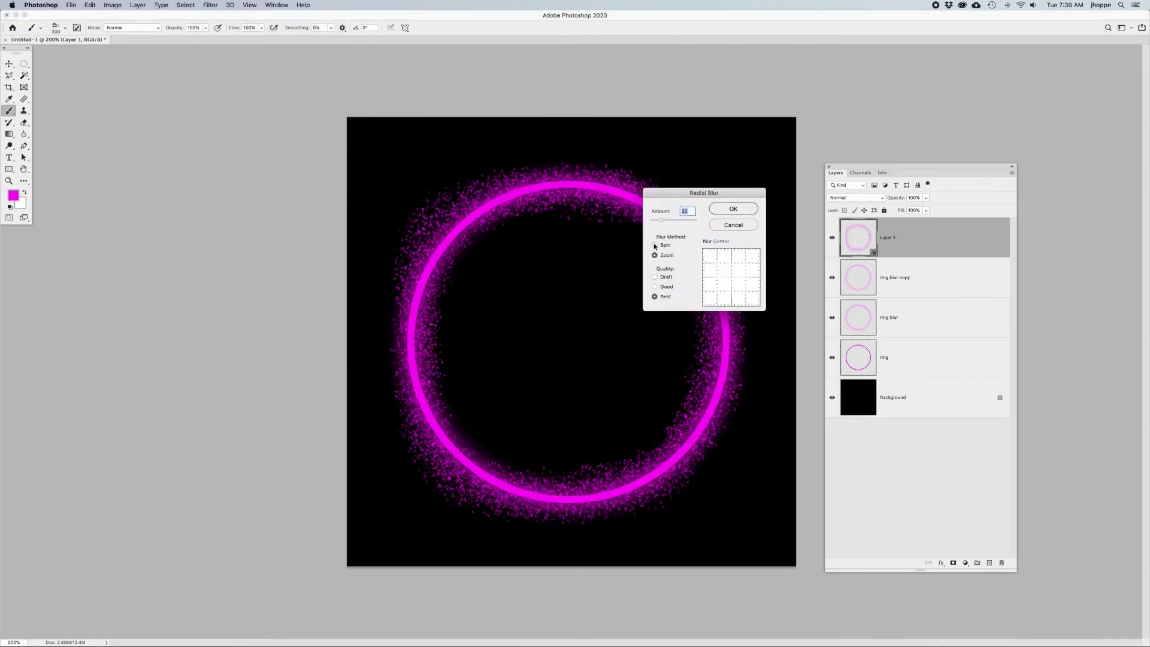
left_click(654, 245)
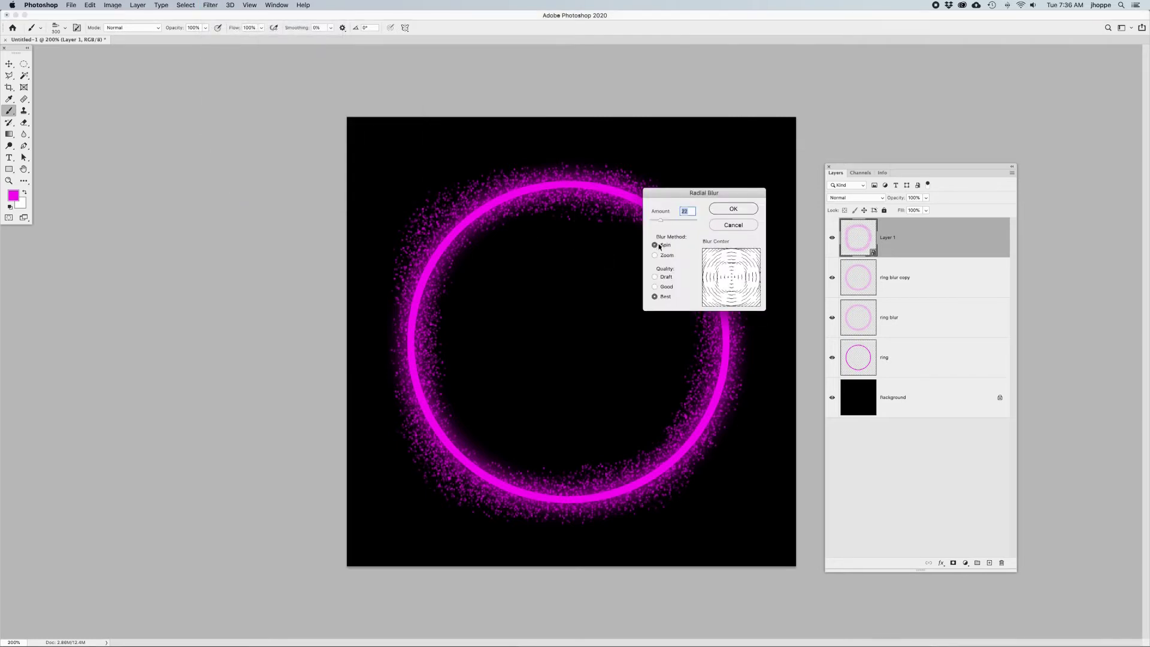
mouse_move(735, 284)
left_mouse_down()
mouse_move(723, 292)
mouse_move(730, 269)
mouse_move(732, 280)
left_mouse_up()
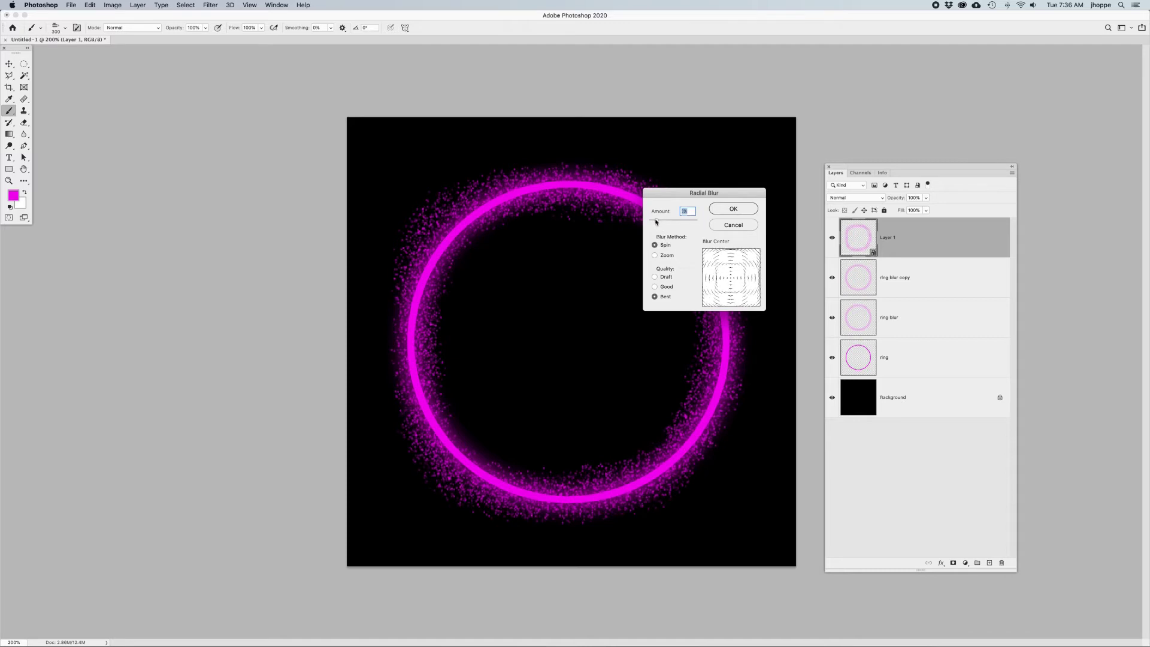
left_click_drag(659, 222, 652, 221)
left_click(734, 209)
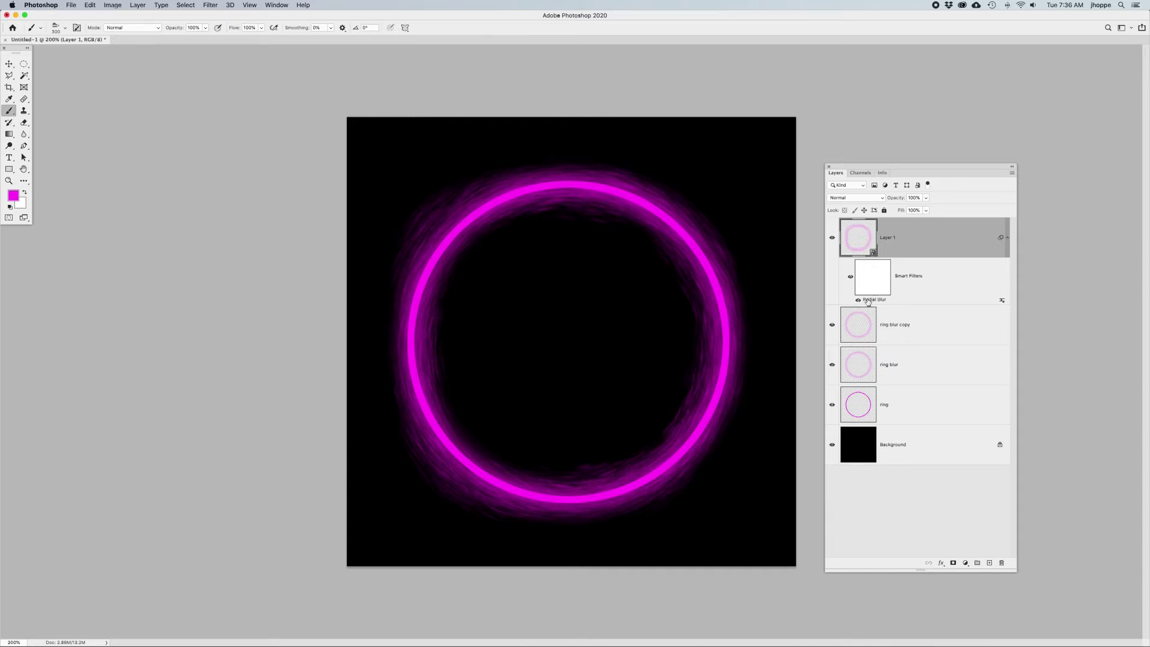
Reconfirm the Radial Blur smart filter and add a new Layer 2.
double_click(867, 300)
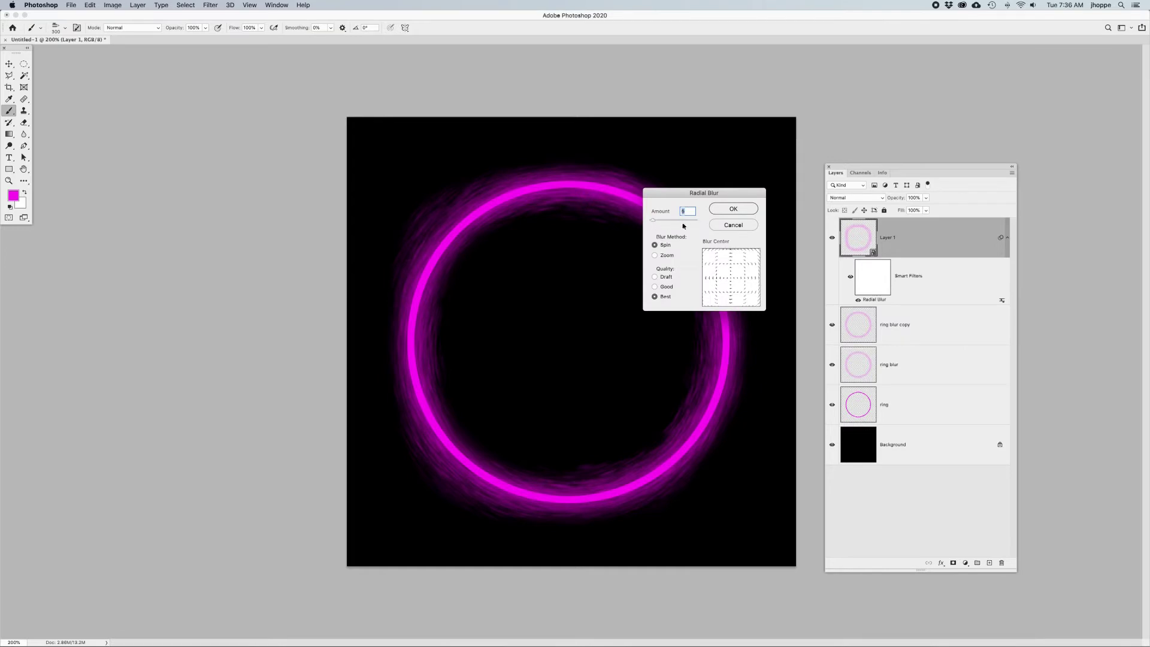
left_click(733, 209)
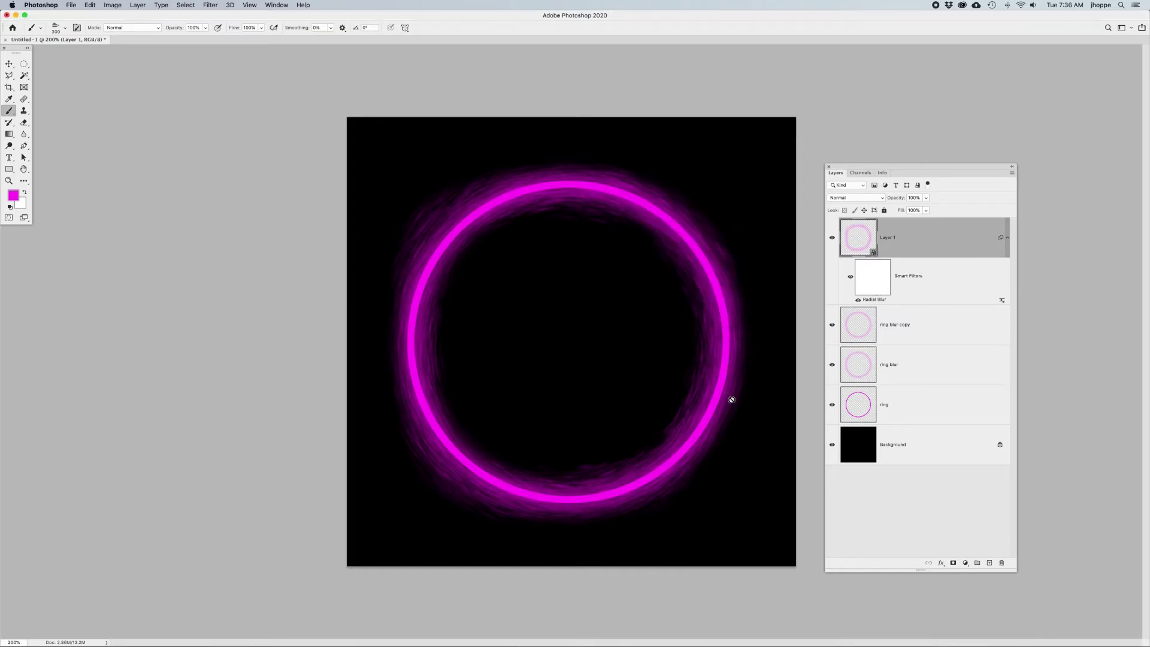
left_click(989, 563)
Paint purple speckles around the ring on Layer 2.
left_click(13, 195)
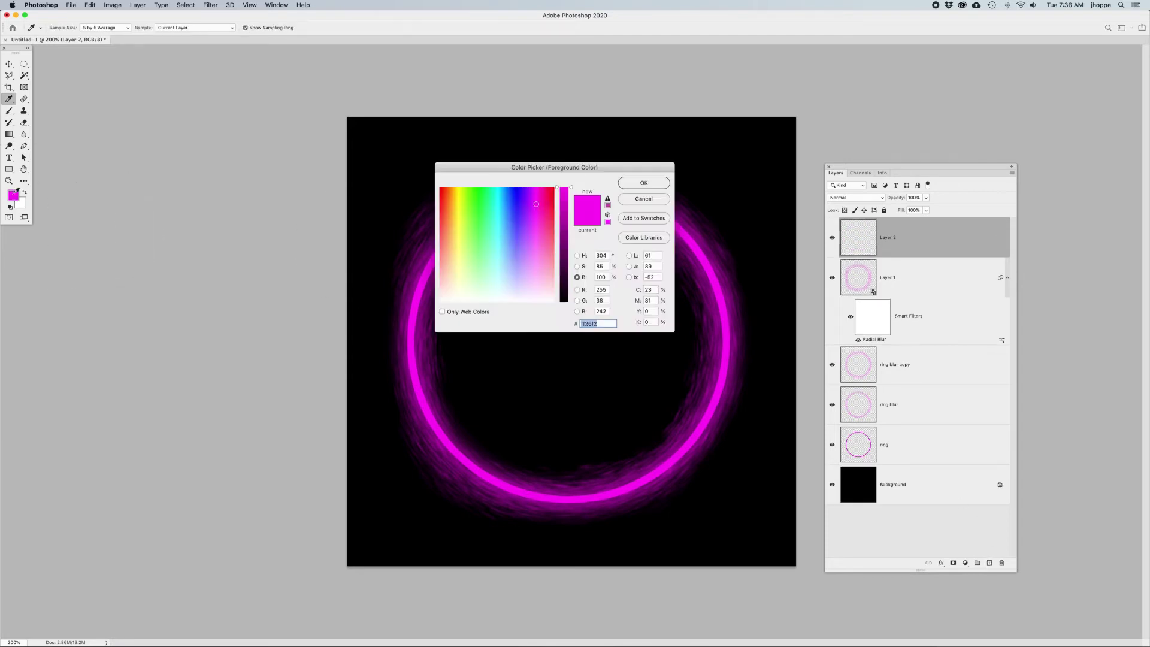
left_click(528, 207)
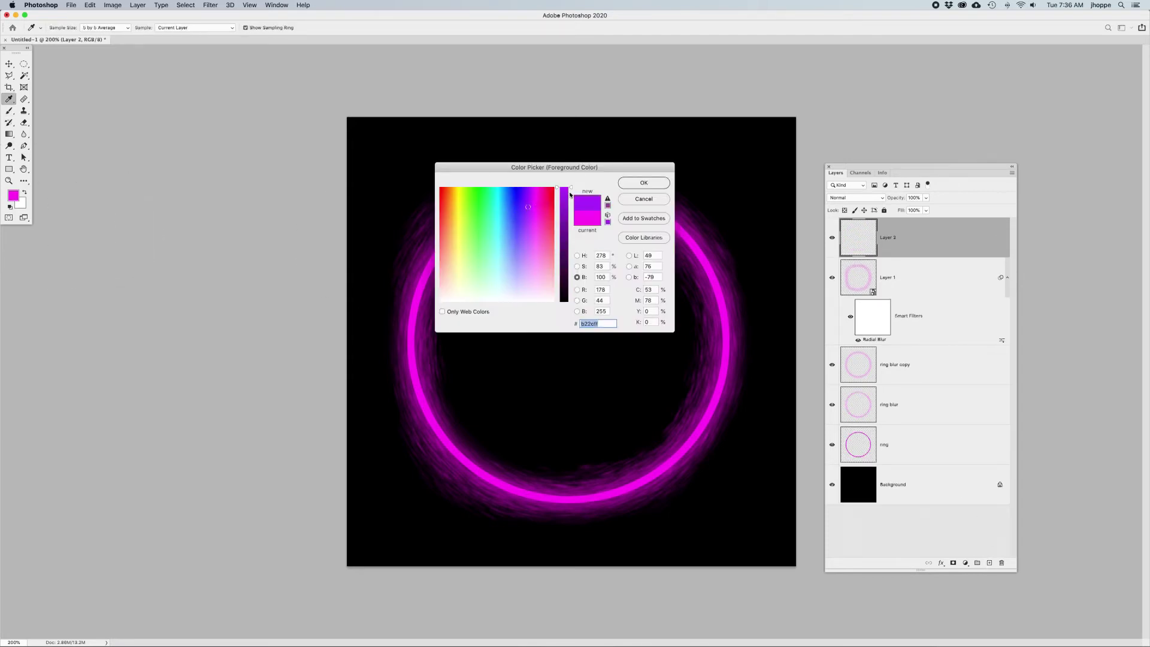
left_click(643, 183)
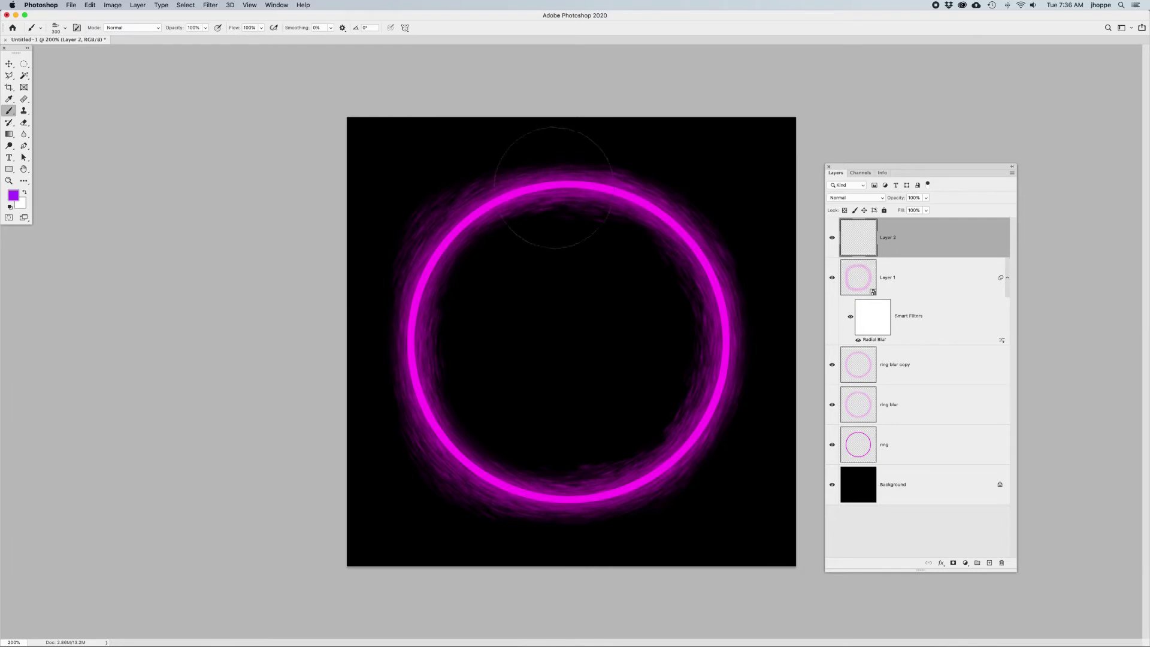
mouse_move(559, 175)
left_mouse_down()
mouse_move(491, 211)
mouse_move(425, 275)
mouse_move(416, 376)
mouse_move(428, 421)
mouse_move(460, 463)
mouse_move(518, 482)
mouse_move(609, 482)
mouse_move(652, 468)
mouse_move(696, 412)
mouse_move(717, 315)
mouse_move(696, 250)
mouse_move(646, 220)
mouse_move(561, 197)
mouse_move(493, 198)
mouse_move(451, 221)
mouse_move(418, 286)
mouse_move(412, 381)
mouse_move(424, 428)
mouse_move(461, 482)
mouse_move(514, 510)
mouse_move(624, 511)
mouse_move(691, 482)
mouse_move(712, 451)
mouse_move(699, 233)
mouse_move(664, 198)
mouse_move(608, 187)
mouse_move(503, 191)
left_mouse_up()
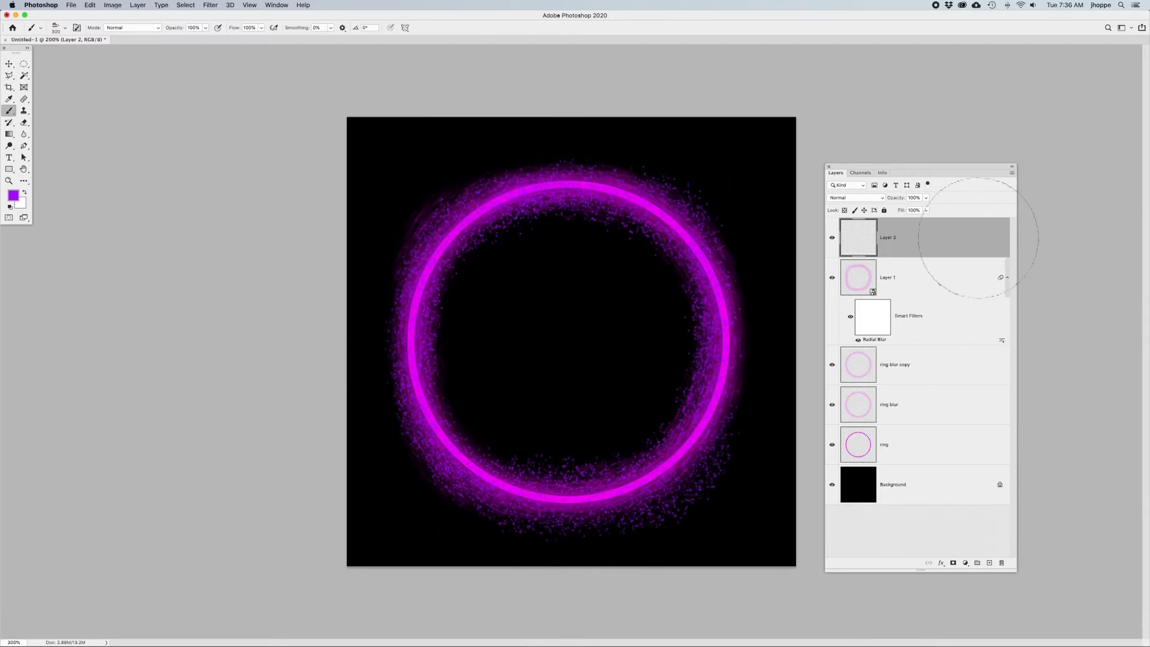
Convert Layer 2 into a smart object.
right_click(905, 239)
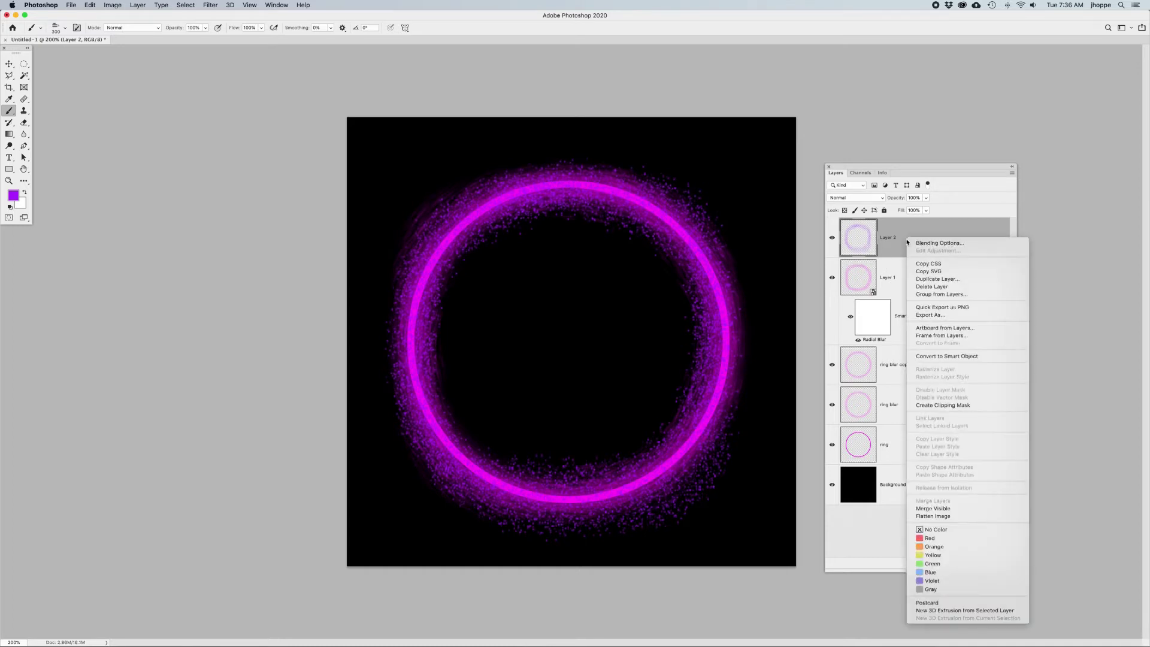
left_click(910, 241)
right_click(915, 243)
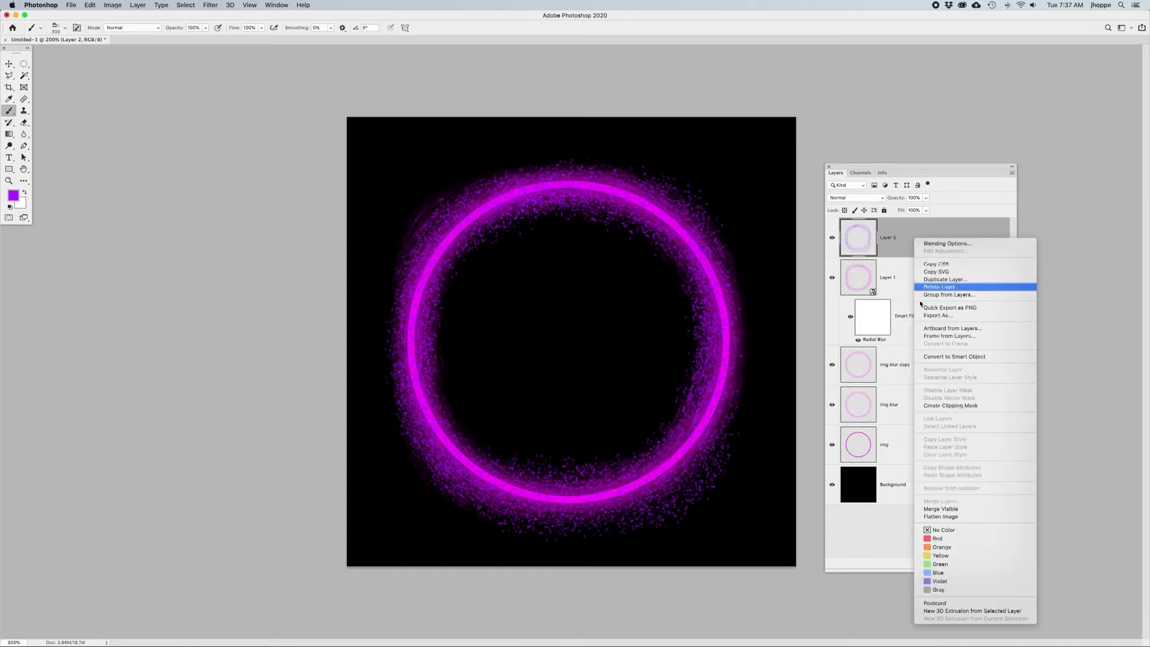
left_click(938, 359)
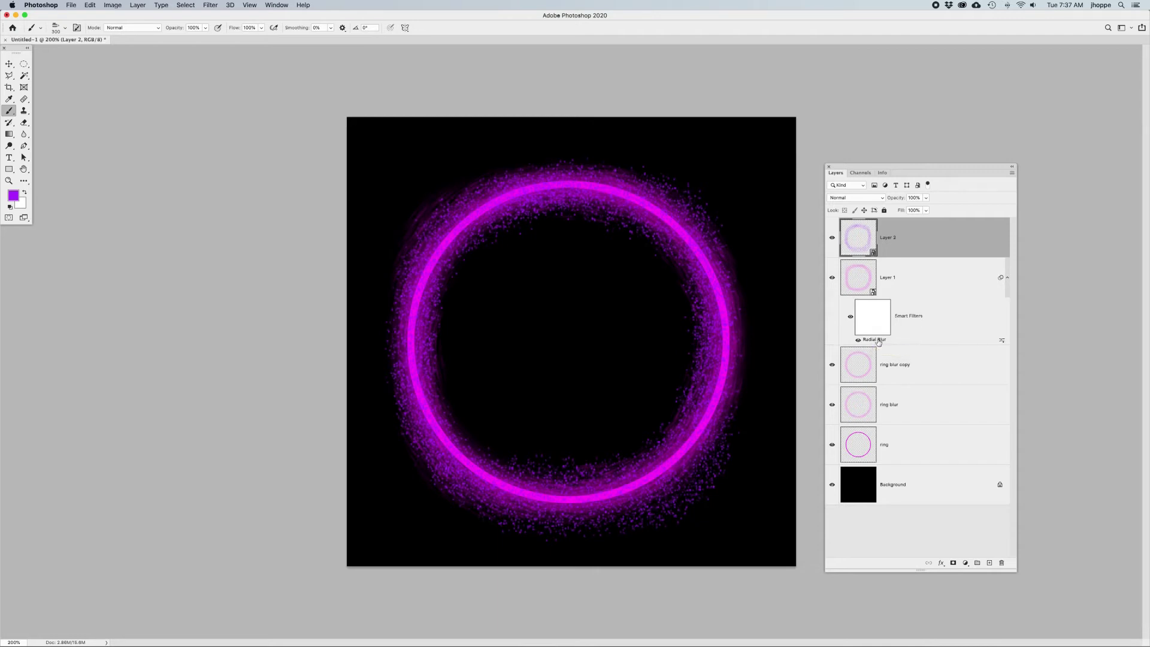
Copy Layer 1's Spin Radial Blur smart filter onto Layer 2, reapply it, and add Layer 3.
left_click_drag(877, 341, 912, 245)
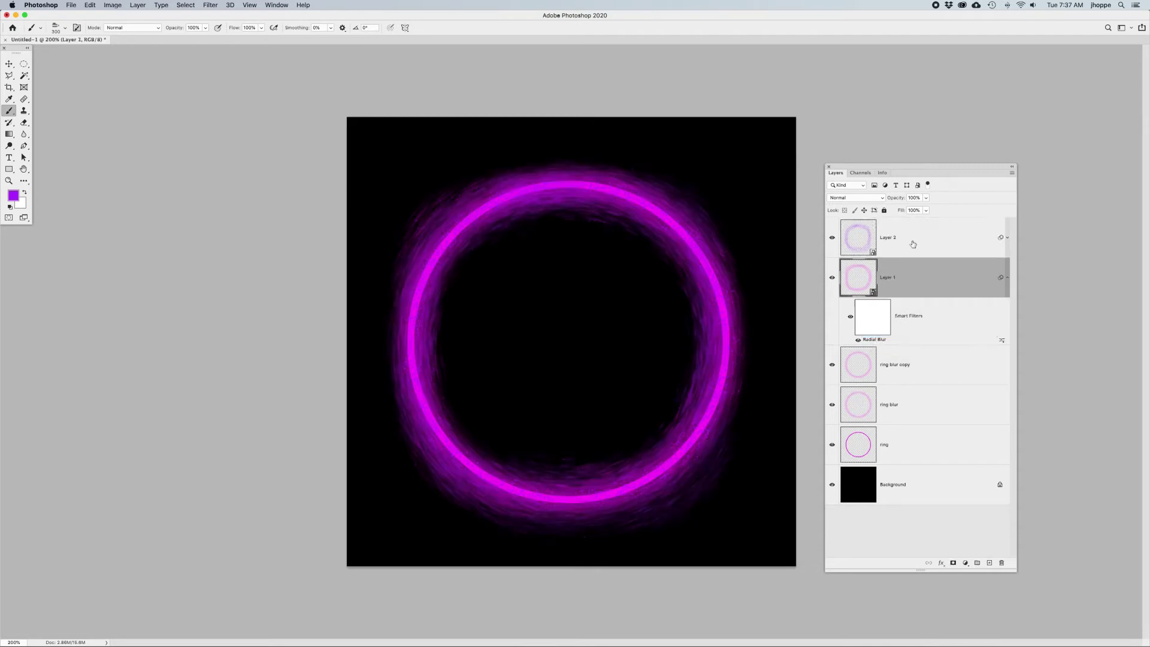
left_click(1007, 238)
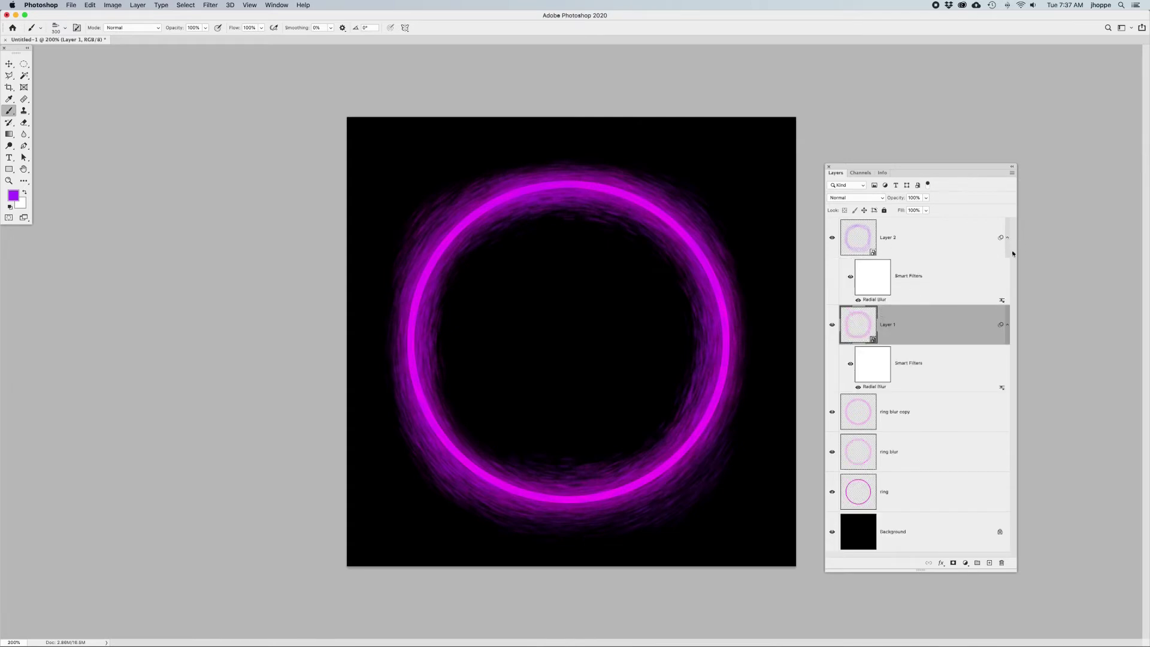
left_click(1007, 238)
left_click(1007, 238)
double_click(874, 300)
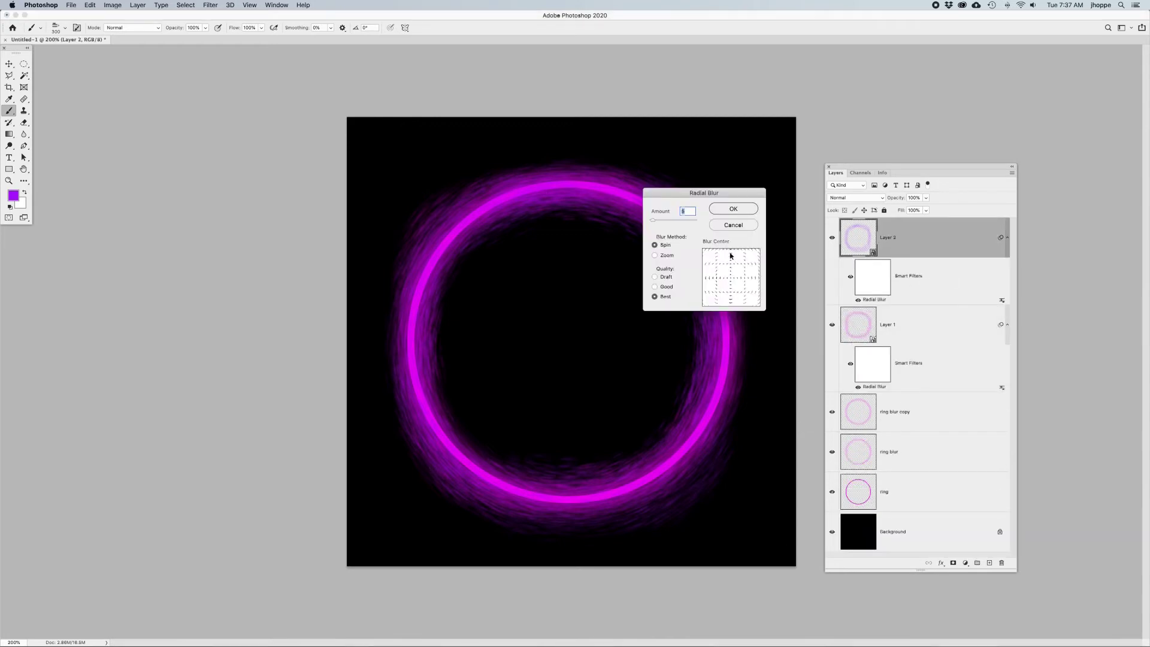
left_click(727, 209)
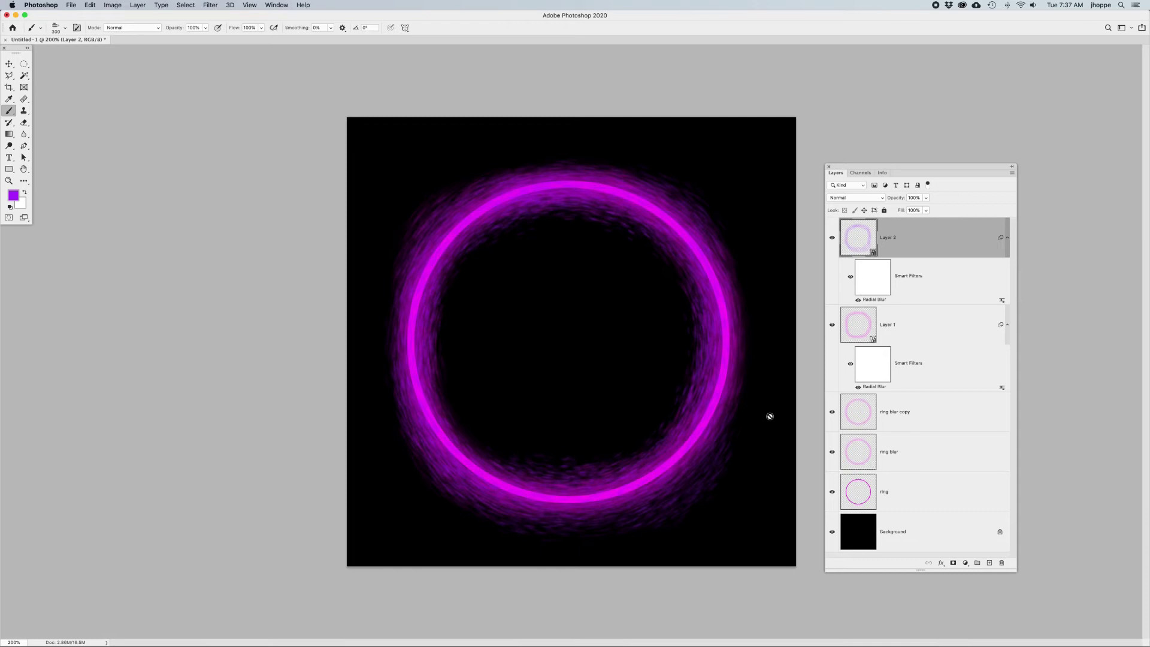
left_click(990, 562)
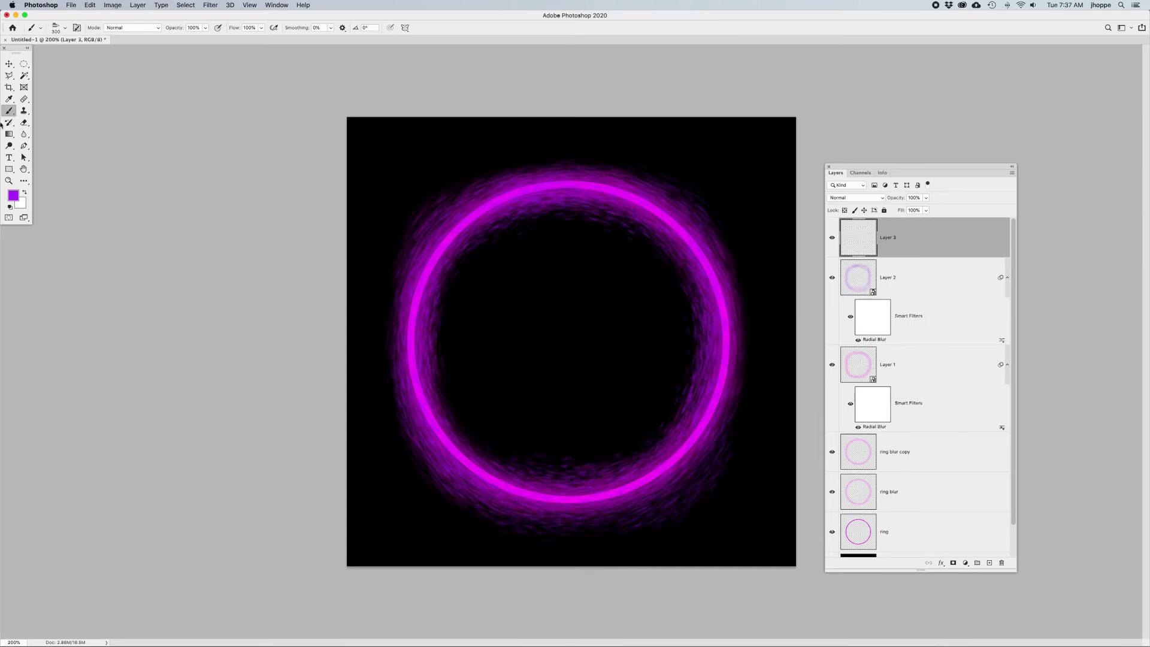
Paint a cluster of bright cyan speckles in the centre of the ring on Layer 3.
left_click(14, 196)
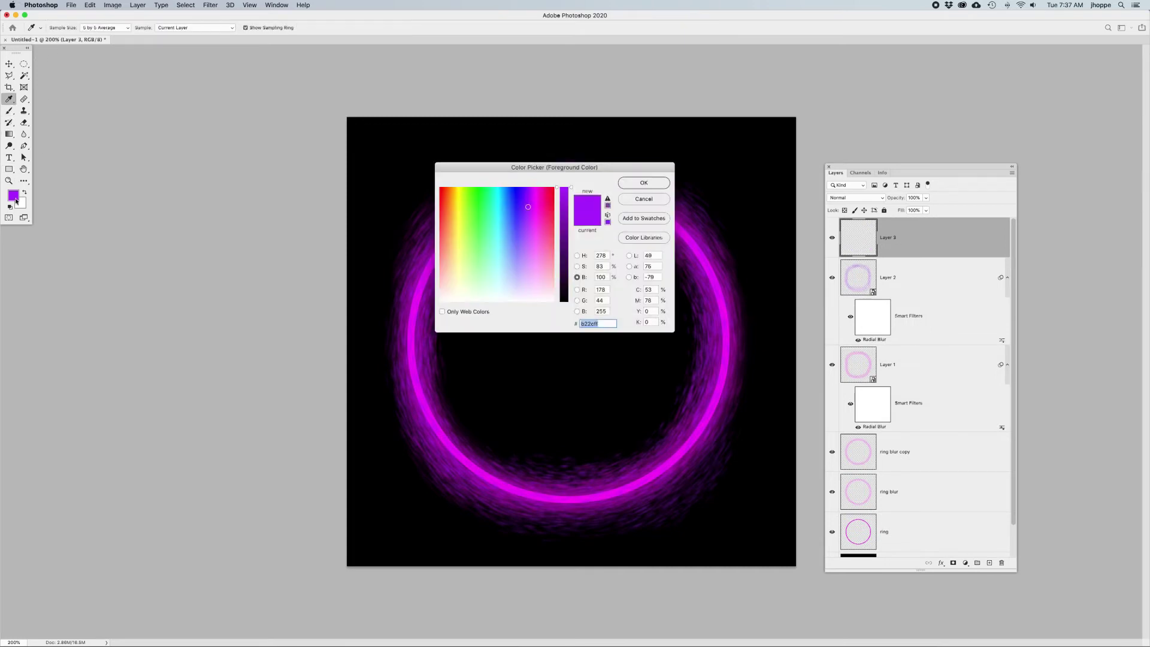
left_click(502, 213)
left_click(643, 182)
key("b")
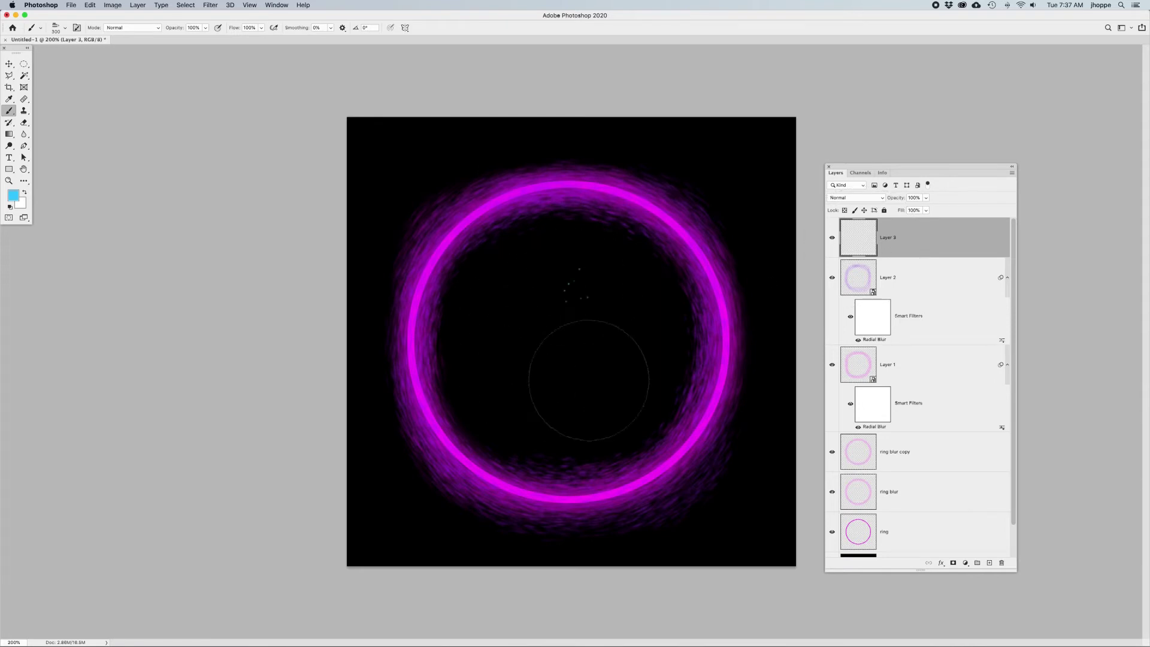
mouse_move(566, 383)
left_mouse_down()
mouse_move(603, 348)
mouse_move(578, 309)
mouse_move(498, 379)
mouse_move(580, 382)
mouse_move(583, 316)
mouse_move(491, 328)
mouse_move(591, 382)
mouse_move(600, 335)
mouse_move(519, 318)
mouse_move(535, 387)
mouse_move(554, 365)
left_mouse_up()
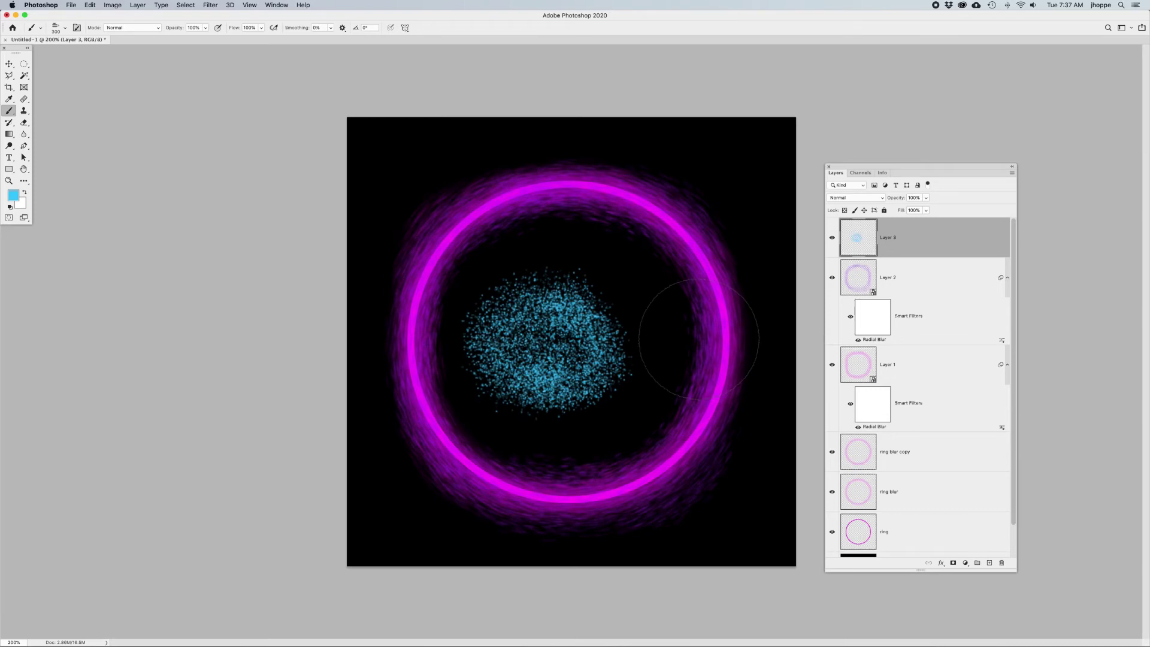
key("ctrl+t")
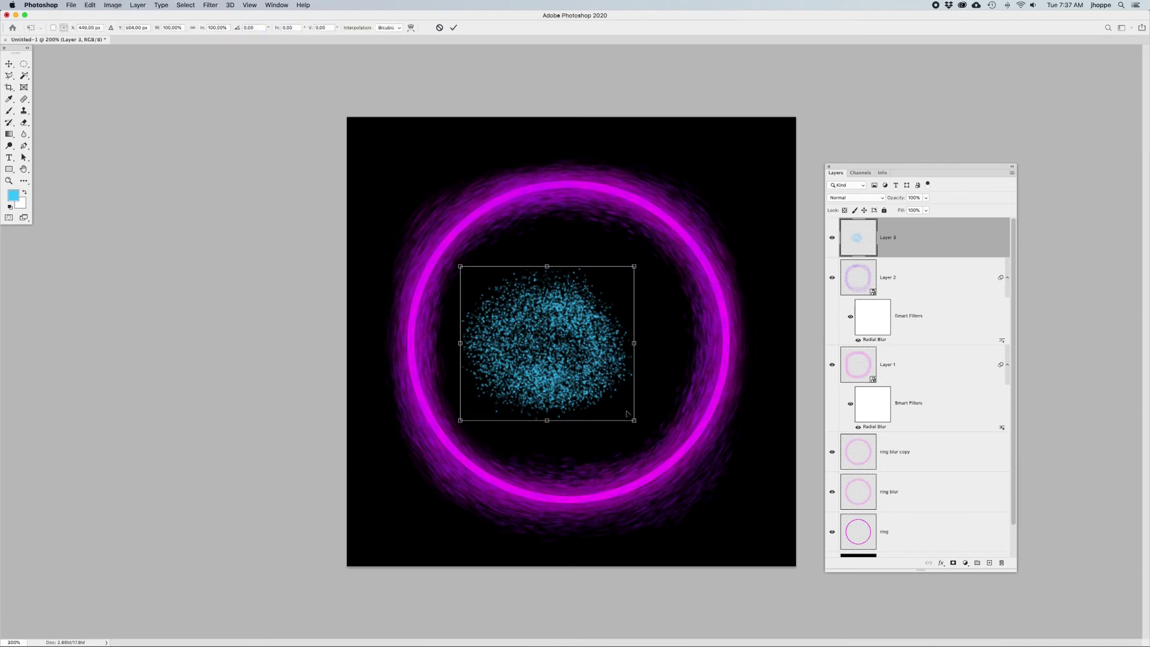
Scale the cyan cloud up to about 189% and nudge it into place.
left_click_drag(634, 421, 693, 453)
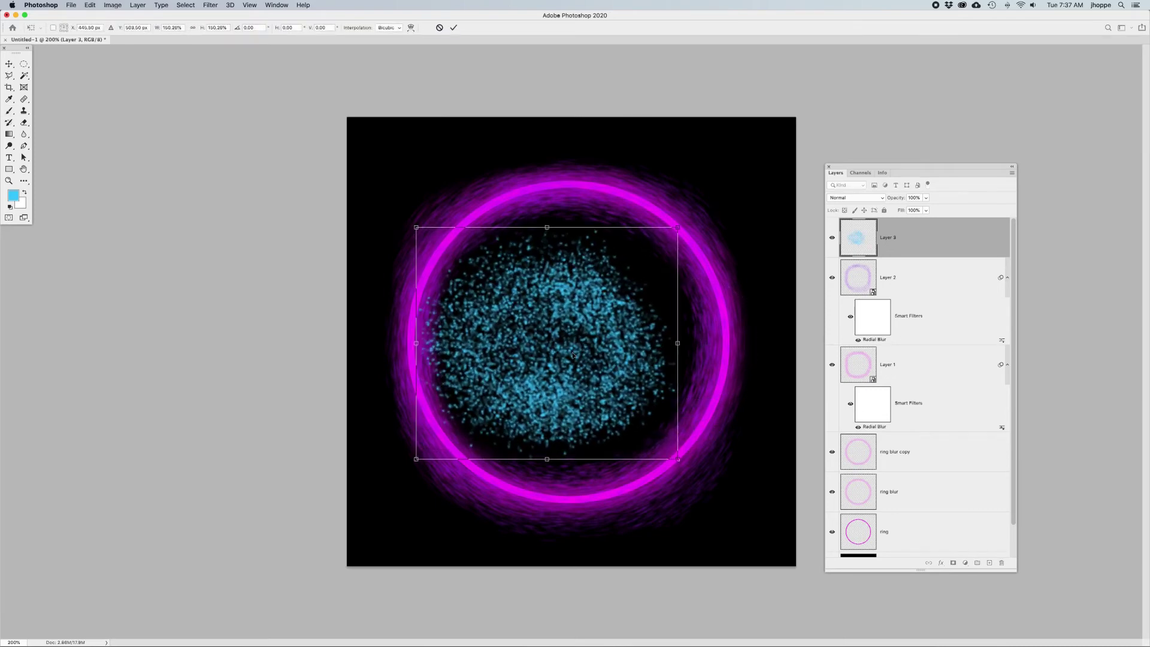
left_click_drag(570, 356, 602, 353)
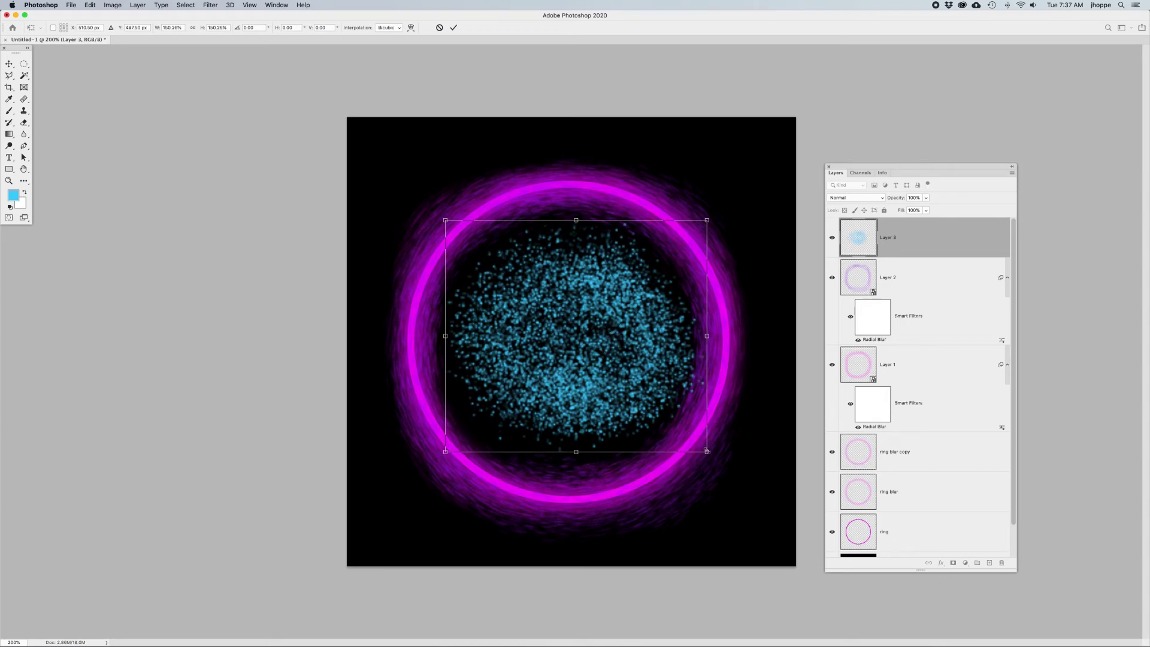
left_click_drag(707, 450, 734, 483)
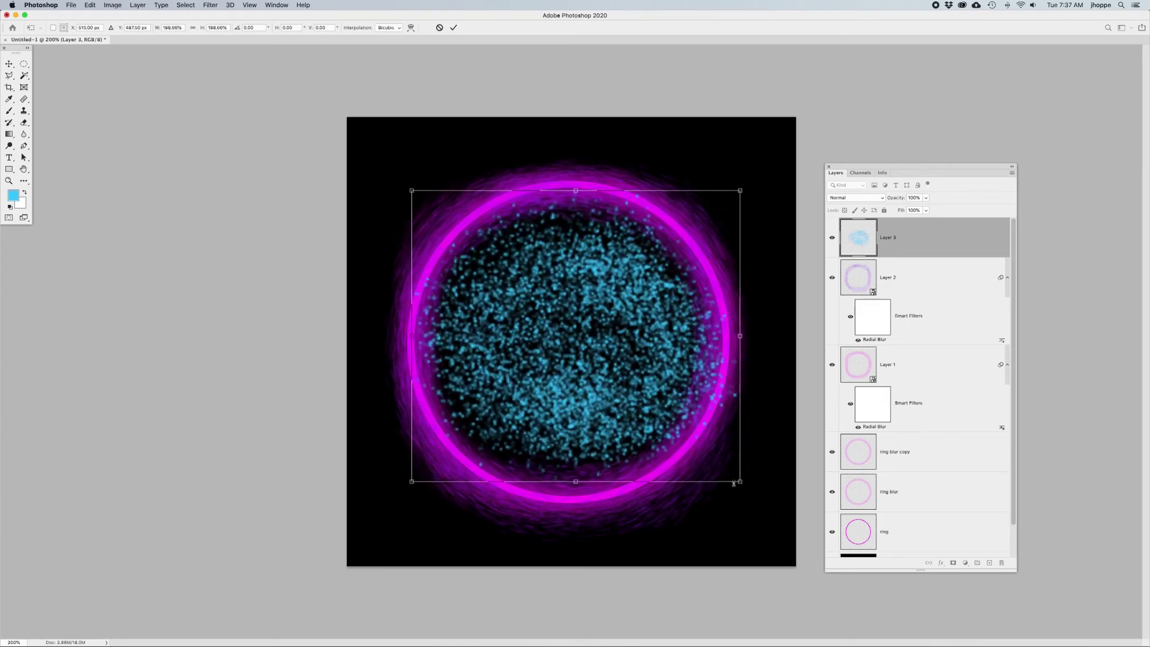
key("Return")
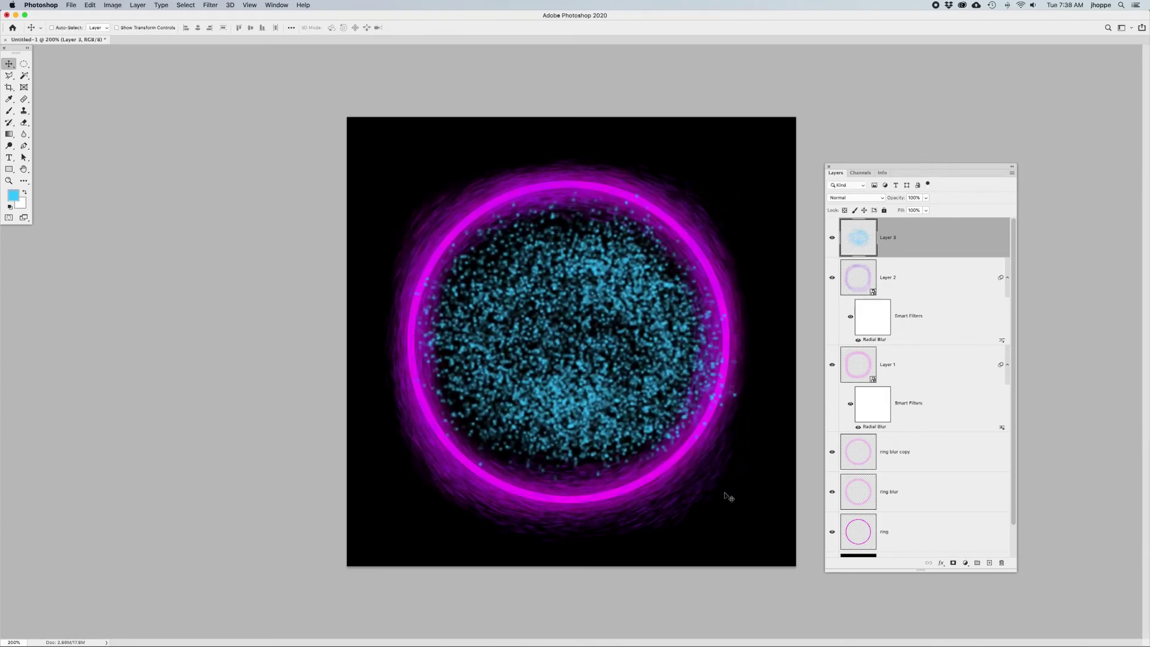
Make Layer 3 a smart object, copy the spin blur onto it, and lower opacity to 44%.
right_click(917, 239)
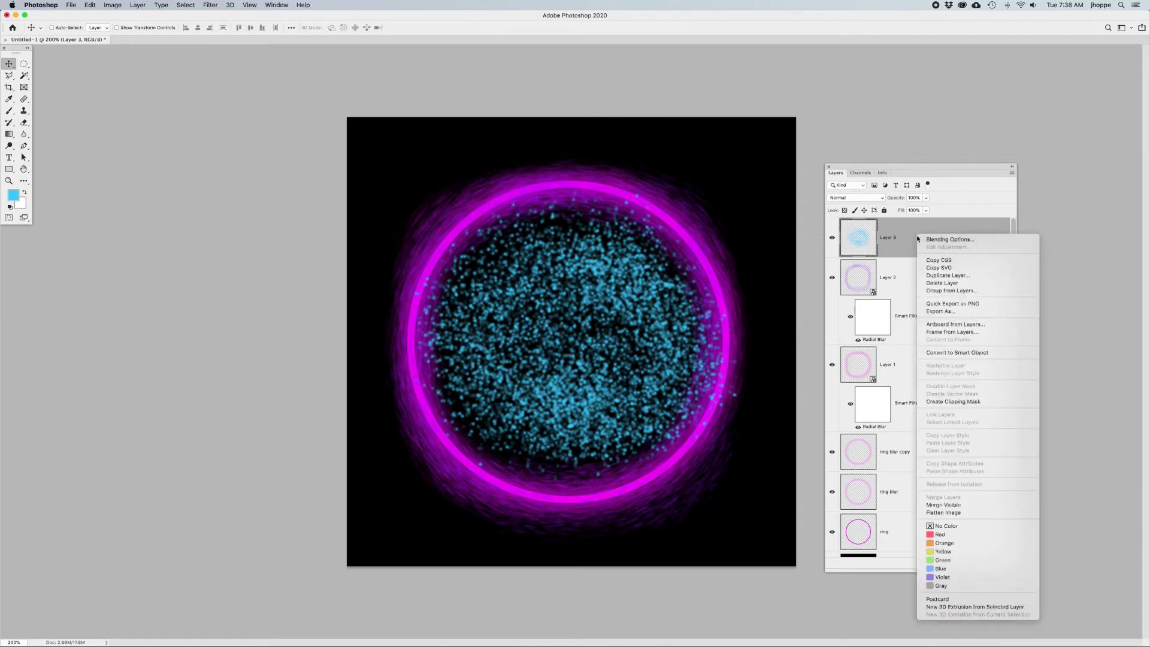
left_click(946, 354)
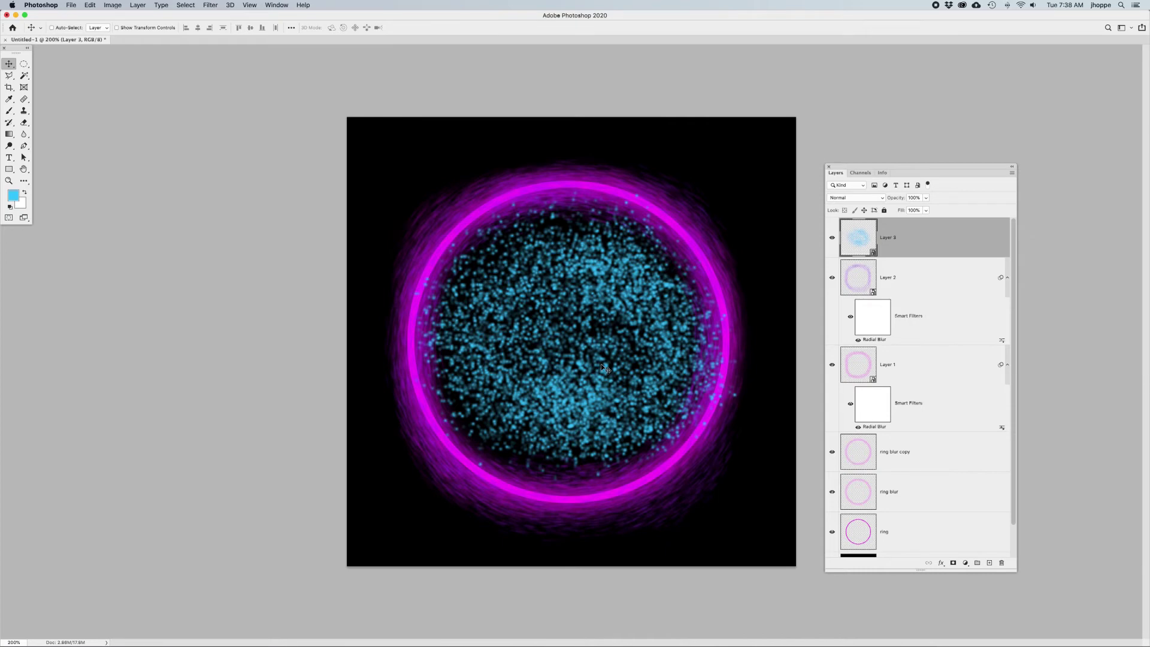
left_click_drag(870, 346, 898, 247)
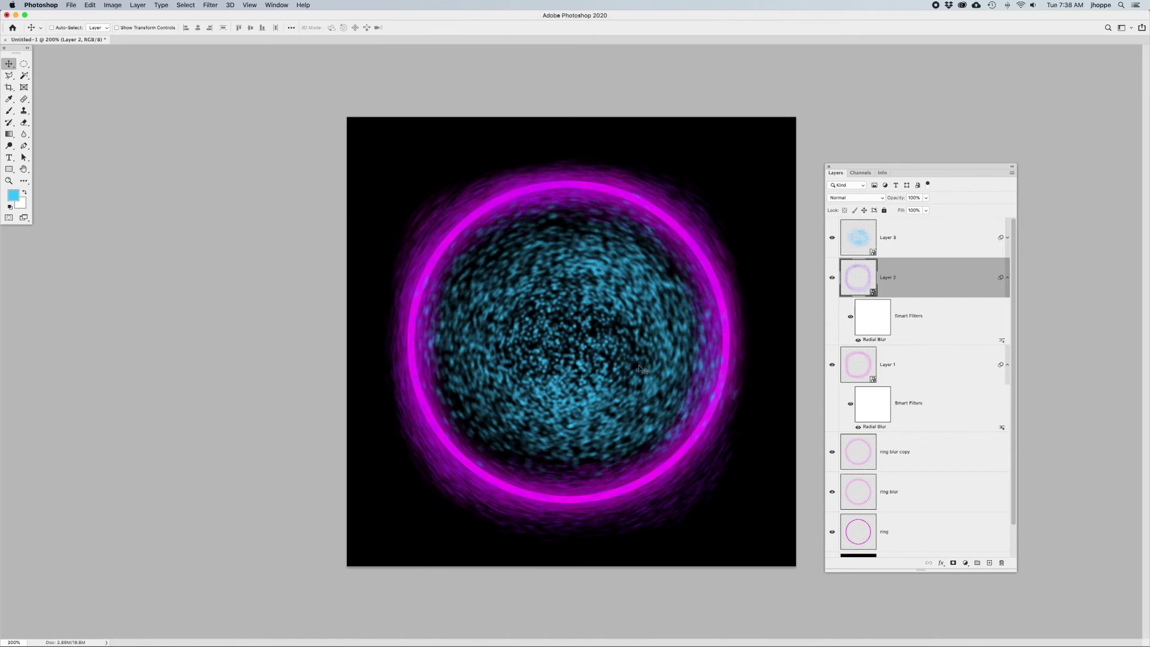
left_click_drag(896, 199, 872, 198)
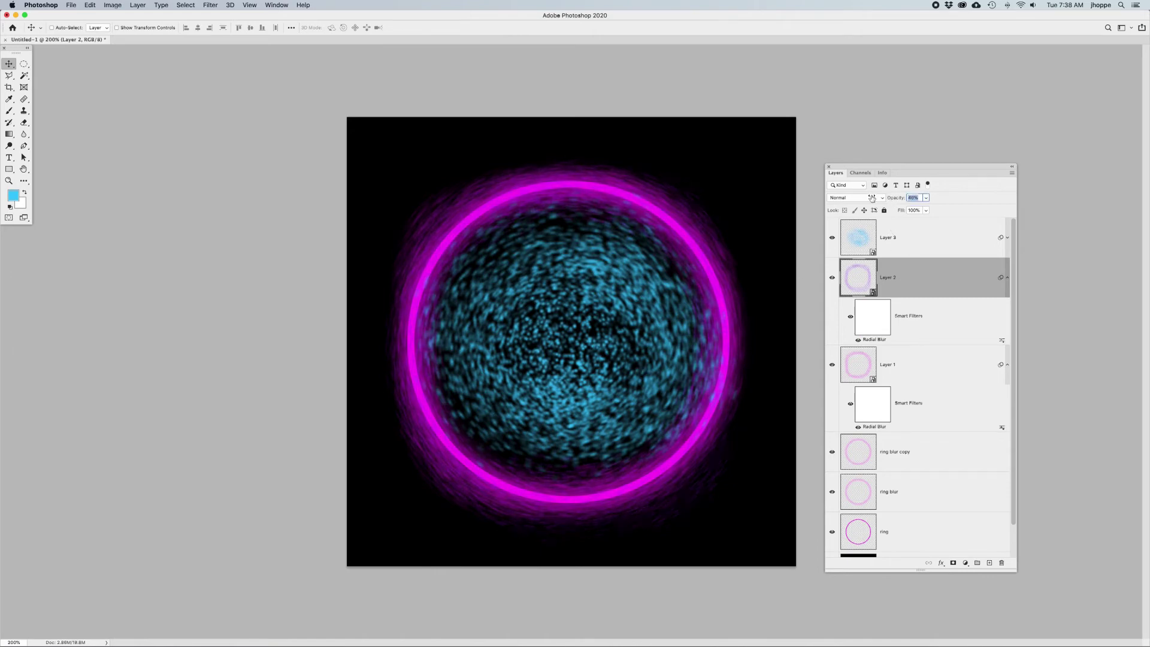
left_click(910, 238)
left_click_drag(899, 200, 883, 200)
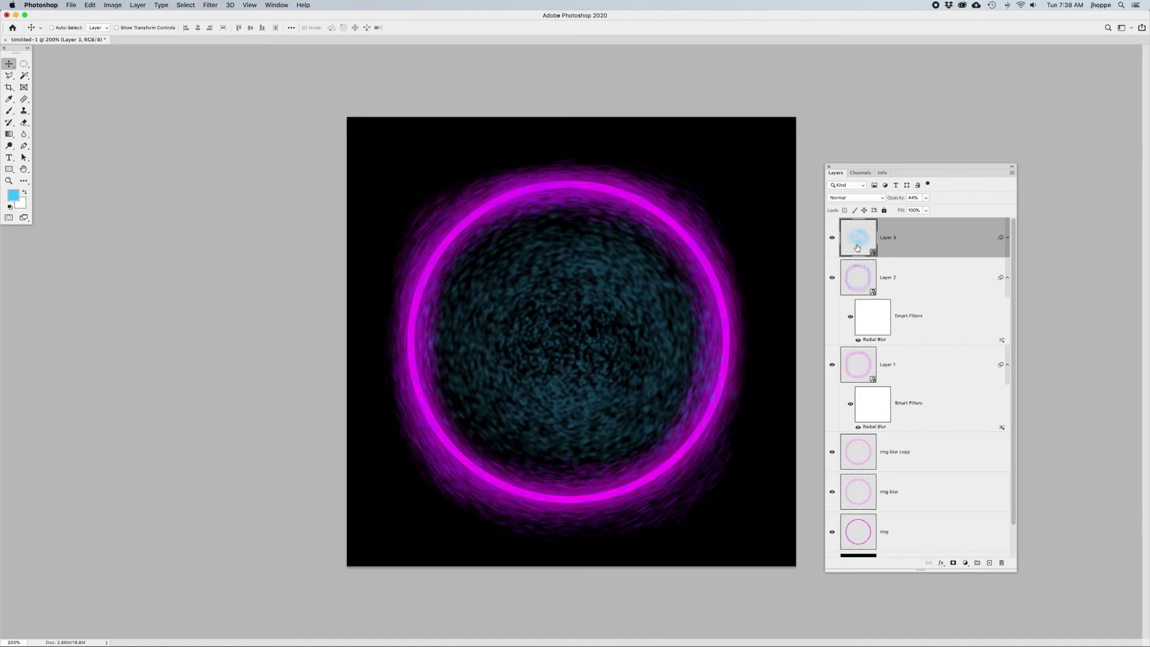
Move Layer 3 below Layer 2 and enlarge the cyan cloud to about 118%.
left_click_drag(857, 247, 886, 339)
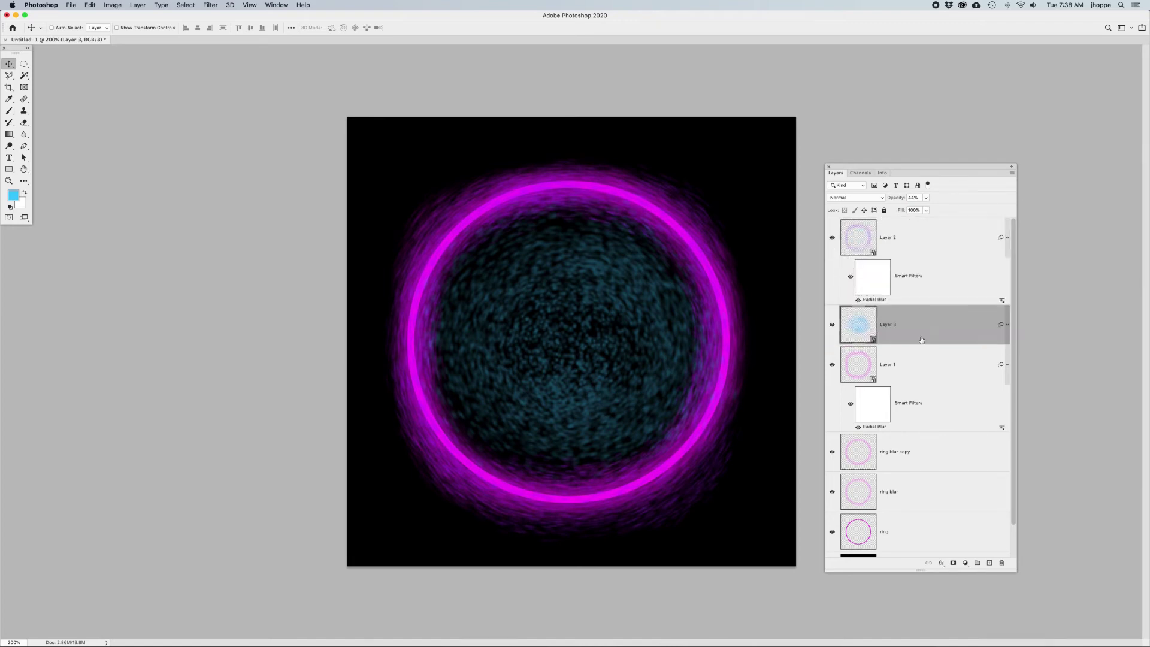
key("super+t")
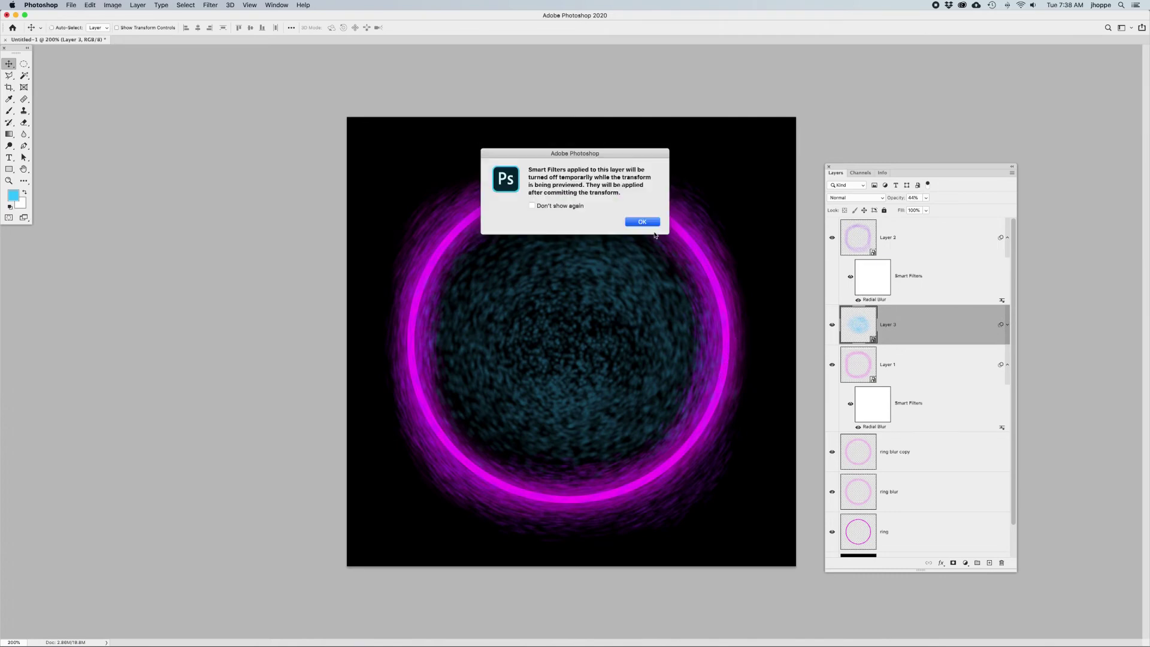
key("Return")
left_click_drag(740, 481, 800, 521)
key("Return")
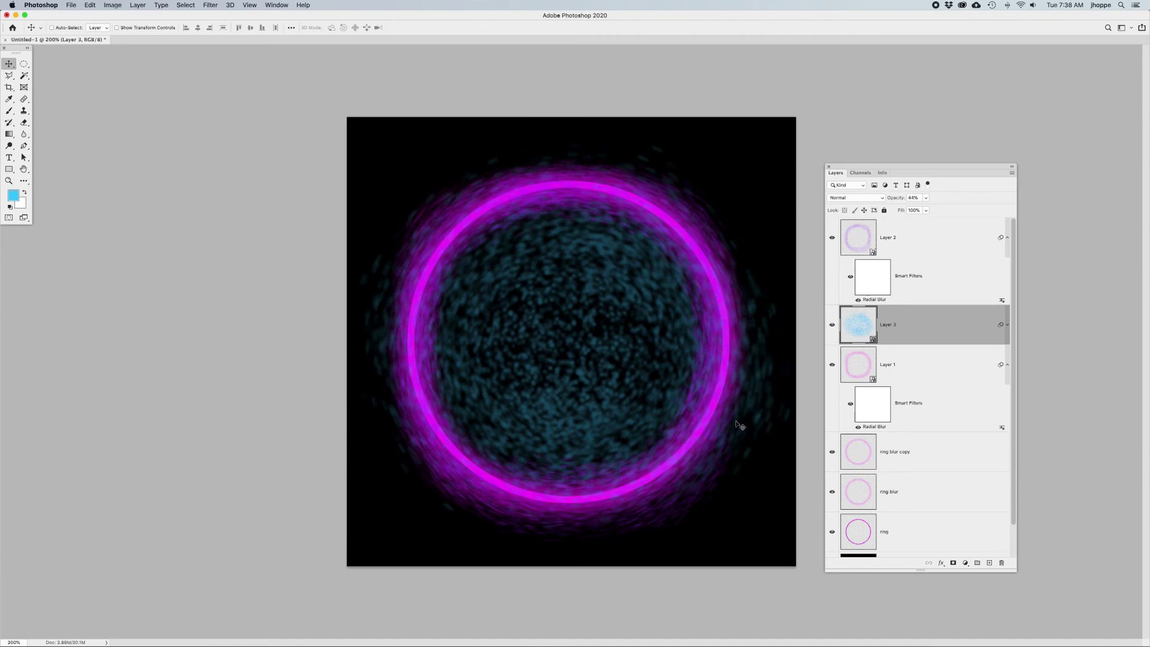
Dim Layer 3 to 31% opacity and add a layer mask.
left_click_drag(898, 200, 891, 199)
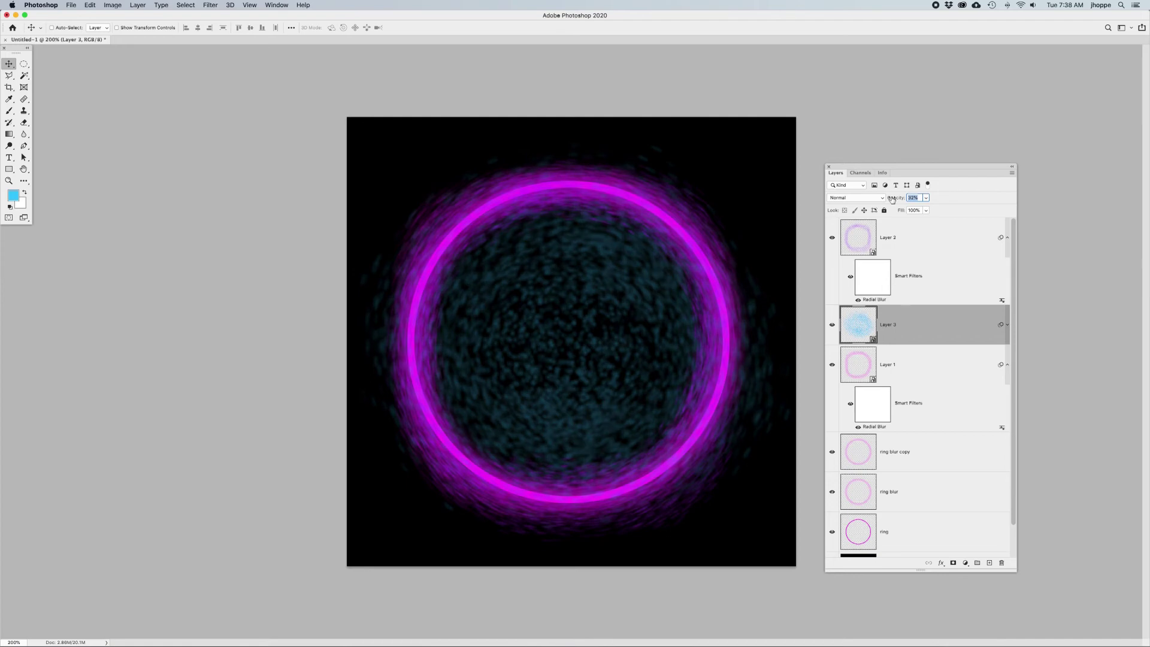
key("Return")
left_click(953, 563)
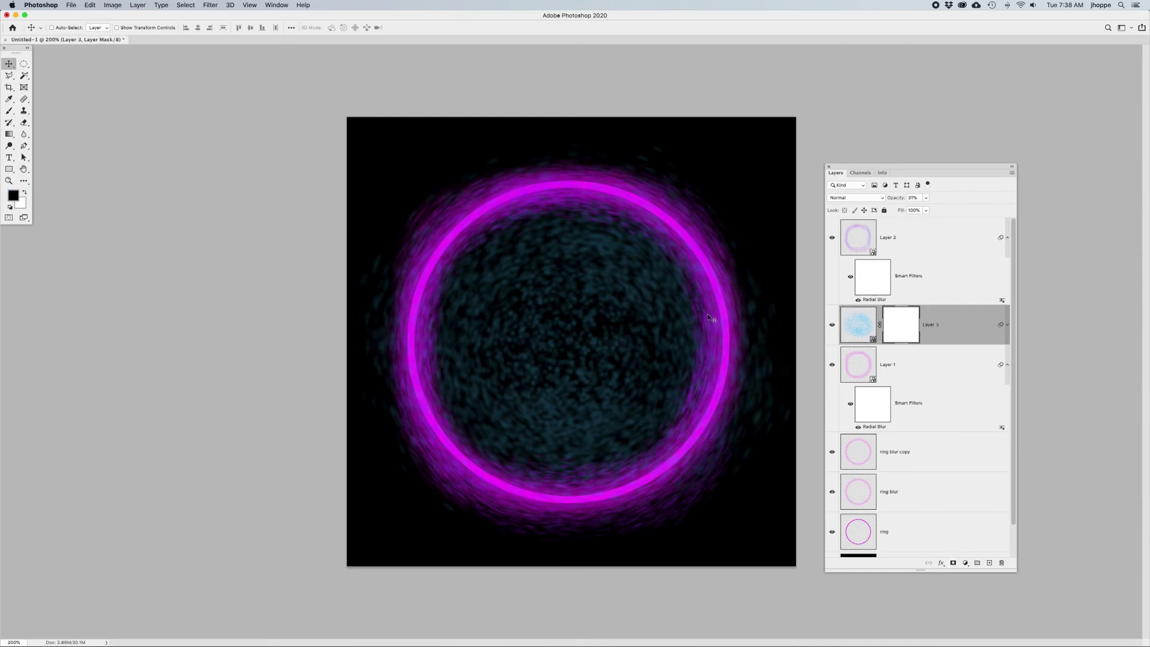
Paint an 800 px soft round black spot at the centre of Layer 3's mask.
key("b")
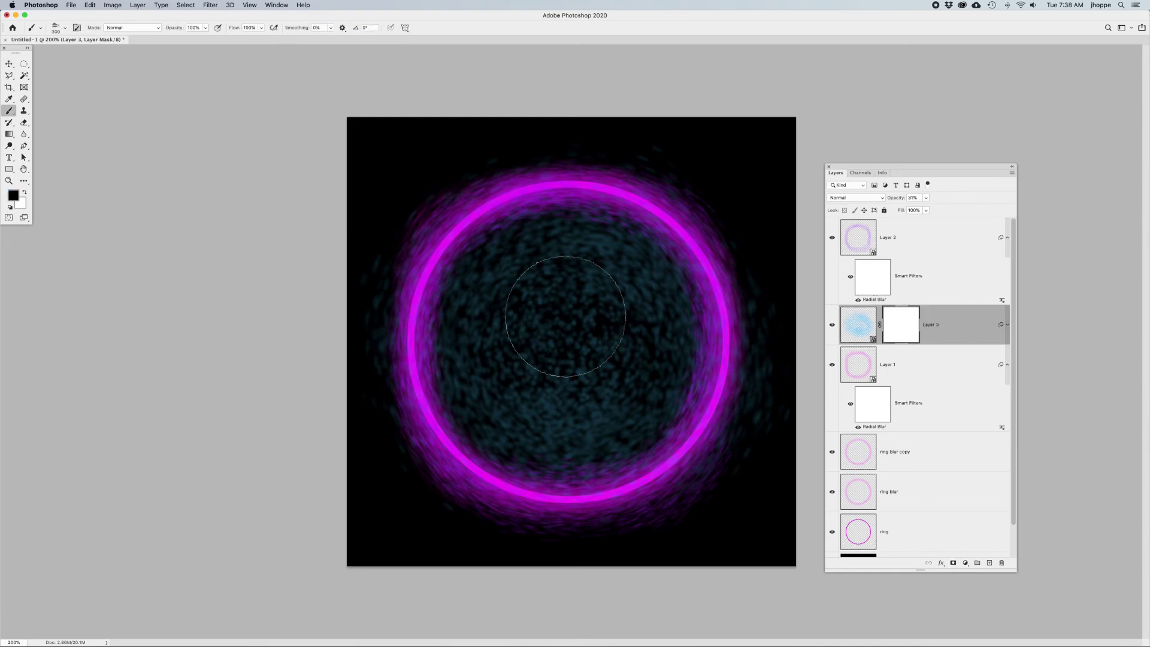
right_click(565, 316)
left_click(614, 219)
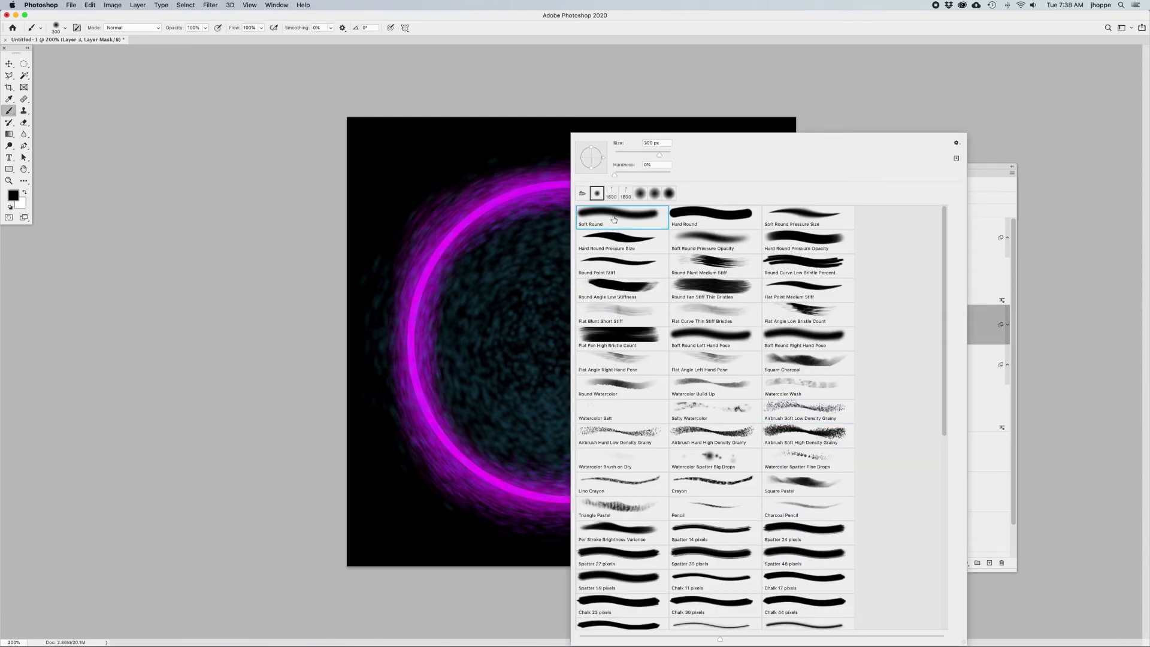
key("Return")
key("bracketright")
key("bracketright")
key("bracketright")
key("bracketright")
key("bracketright")
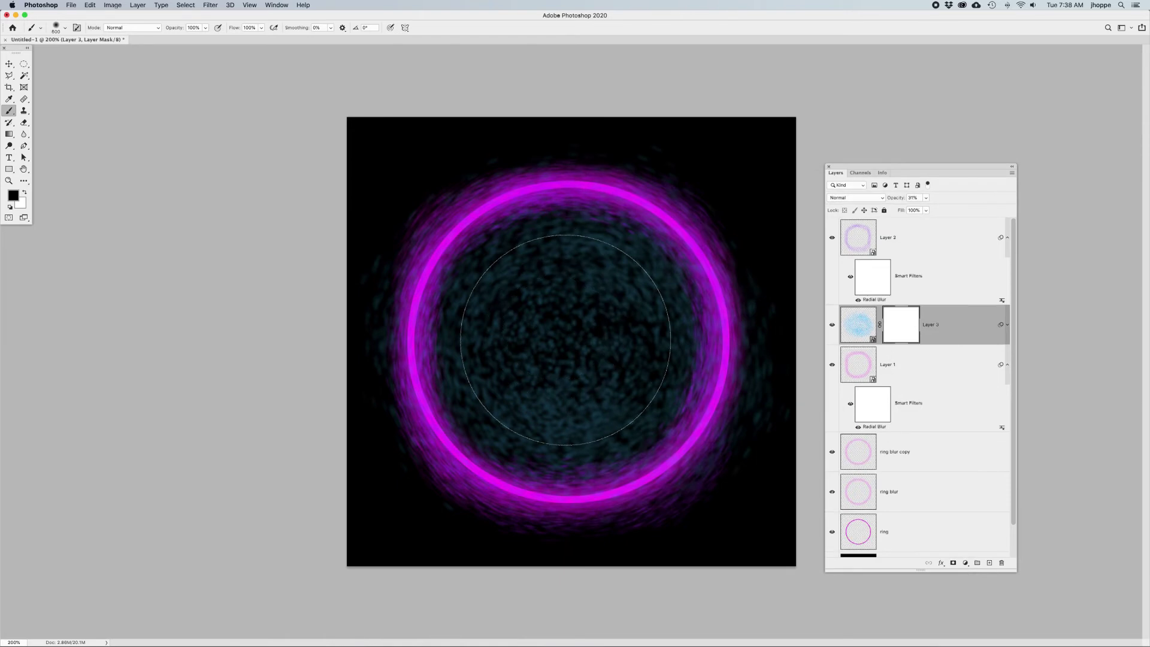
left_click(565, 339)
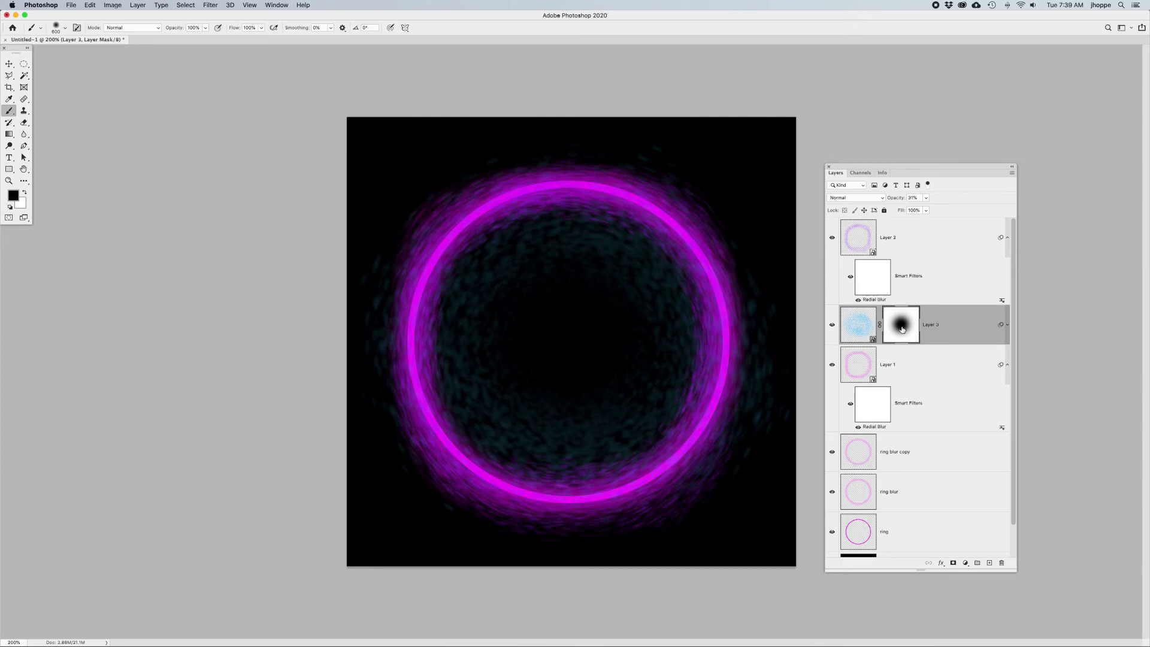
Add a new layer above Layer 2 and pick the Airbrush Soft Low Density Grainy brush.
left_click(931, 241)
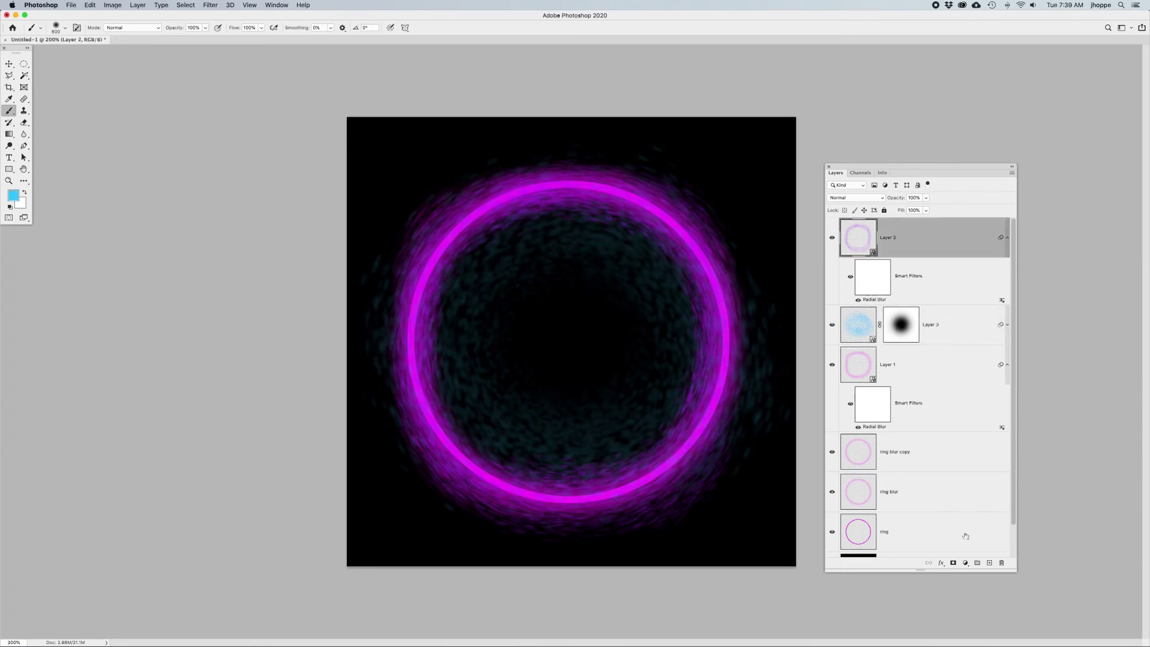
left_click(989, 563)
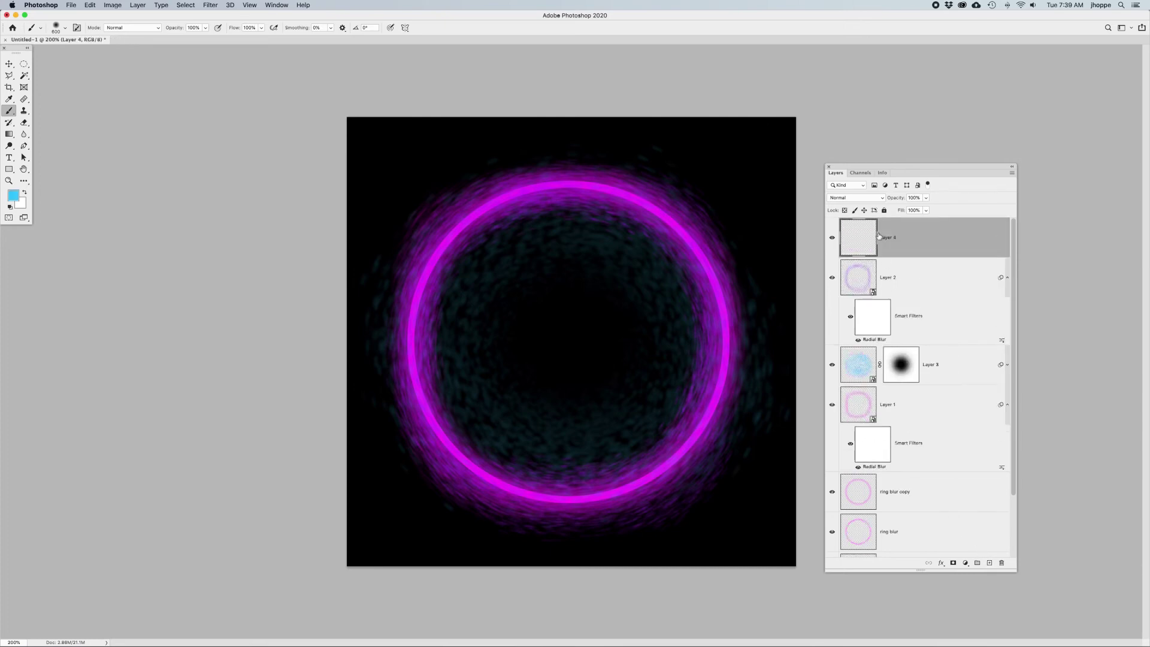
right_click(597, 258)
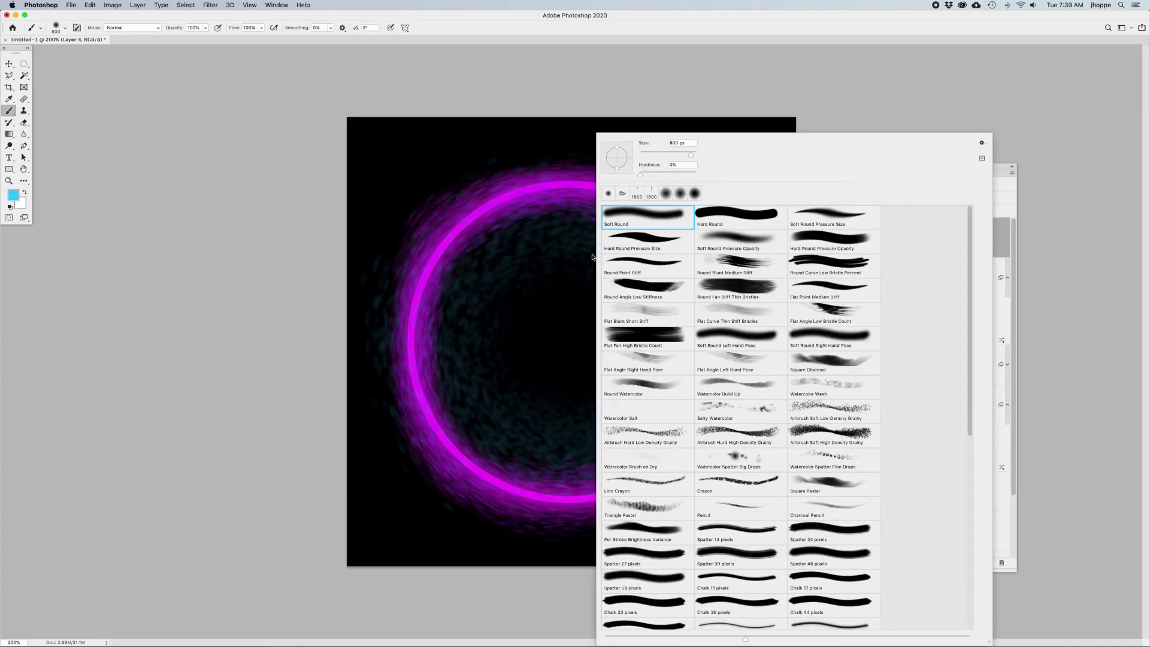
left_click(813, 411)
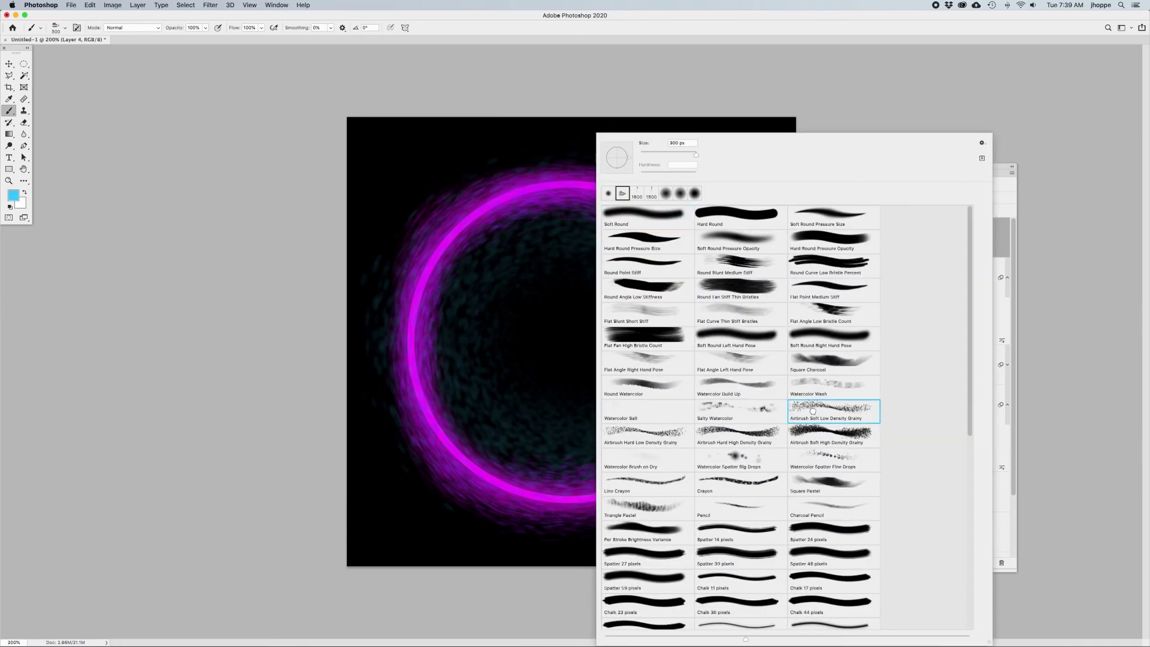
key("Return")
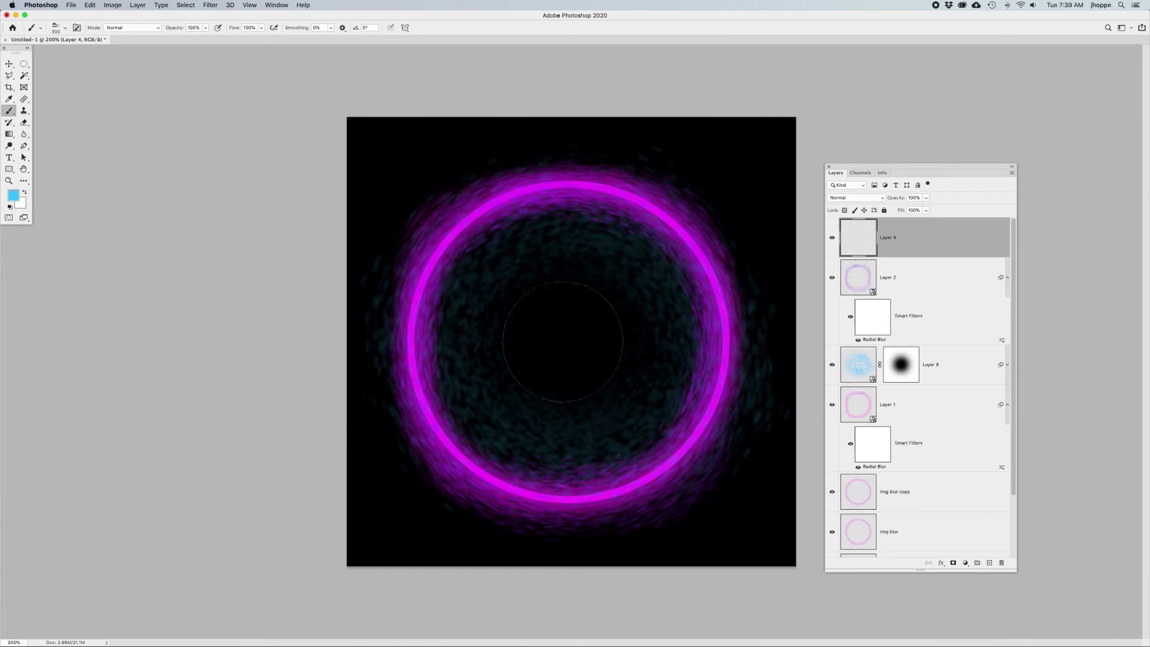
Paint grainy cyan speckles across the ring's centre and around its outside and left side.
left_click(560, 346)
mouse_move(561, 346)
left_mouse_down()
mouse_move(598, 300)
mouse_move(533, 317)
mouse_move(605, 378)
mouse_move(593, 268)
mouse_move(599, 419)
mouse_move(473, 323)
mouse_move(695, 299)
mouse_move(611, 455)
mouse_move(452, 299)
mouse_move(611, 228)
mouse_move(676, 389)
mouse_move(521, 431)
left_mouse_up()
mouse_move(431, 372)
left_mouse_down()
mouse_move(539, 155)
mouse_move(754, 287)
mouse_move(689, 479)
mouse_move(491, 455)
mouse_move(443, 360)
left_mouse_up()
left_click_drag(443, 359, 389, 233)
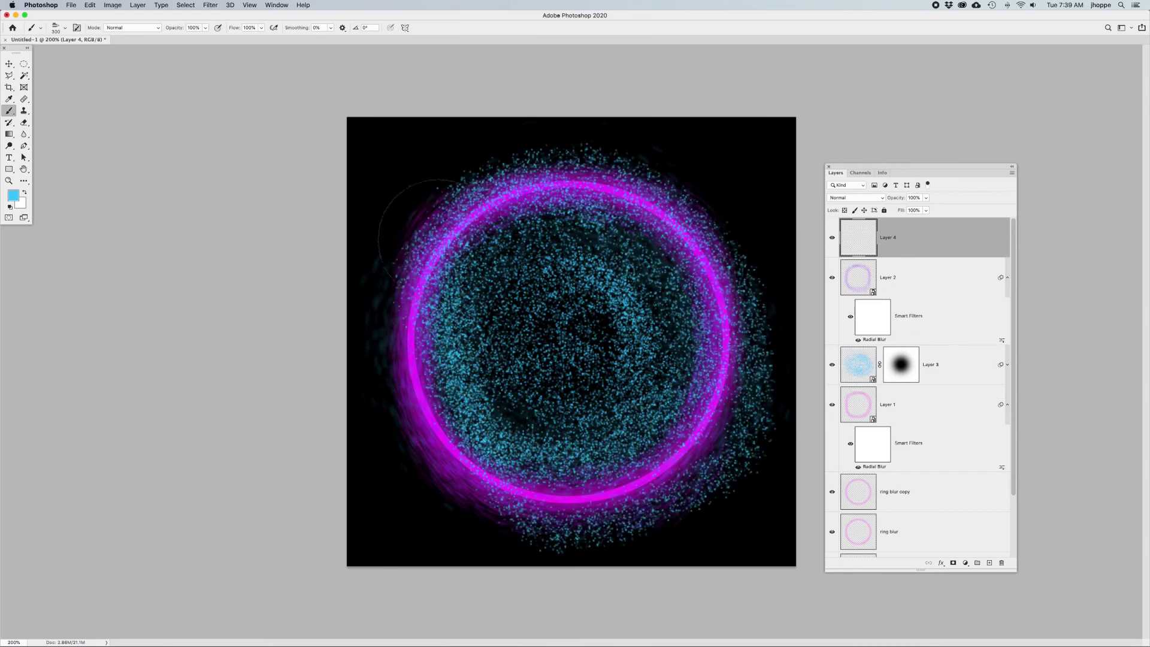
Convert Layer 4 to a smart object and apply a Zoom Radial Blur at amount 67.
right_click(919, 244)
left_click(931, 360)
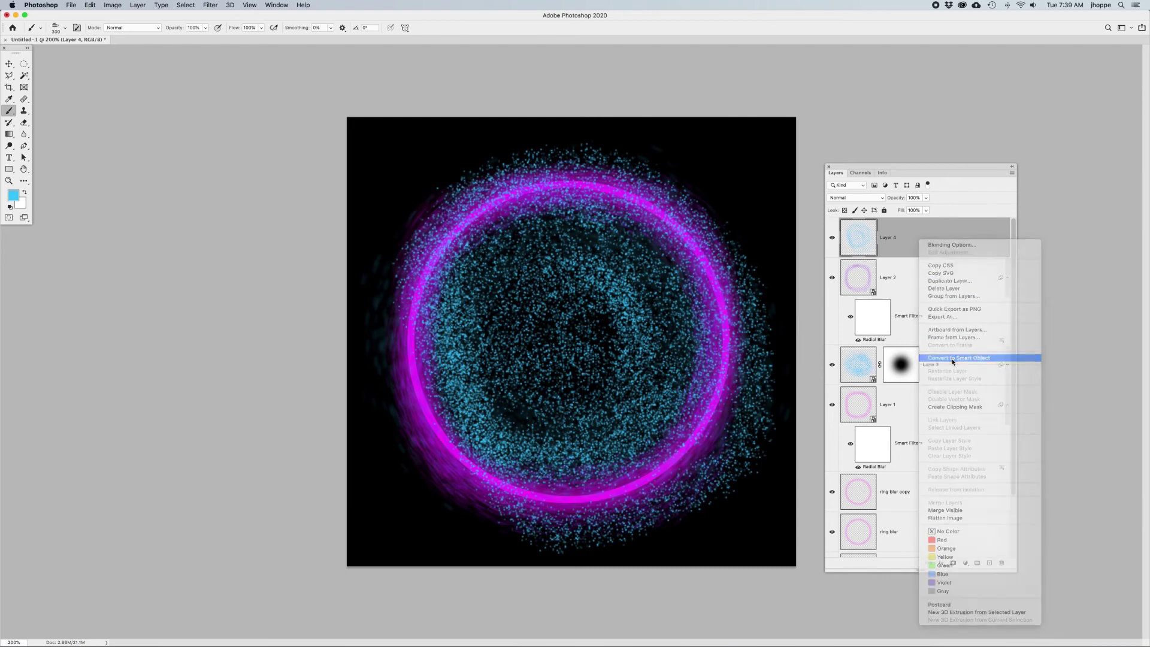
left_click(211, 6)
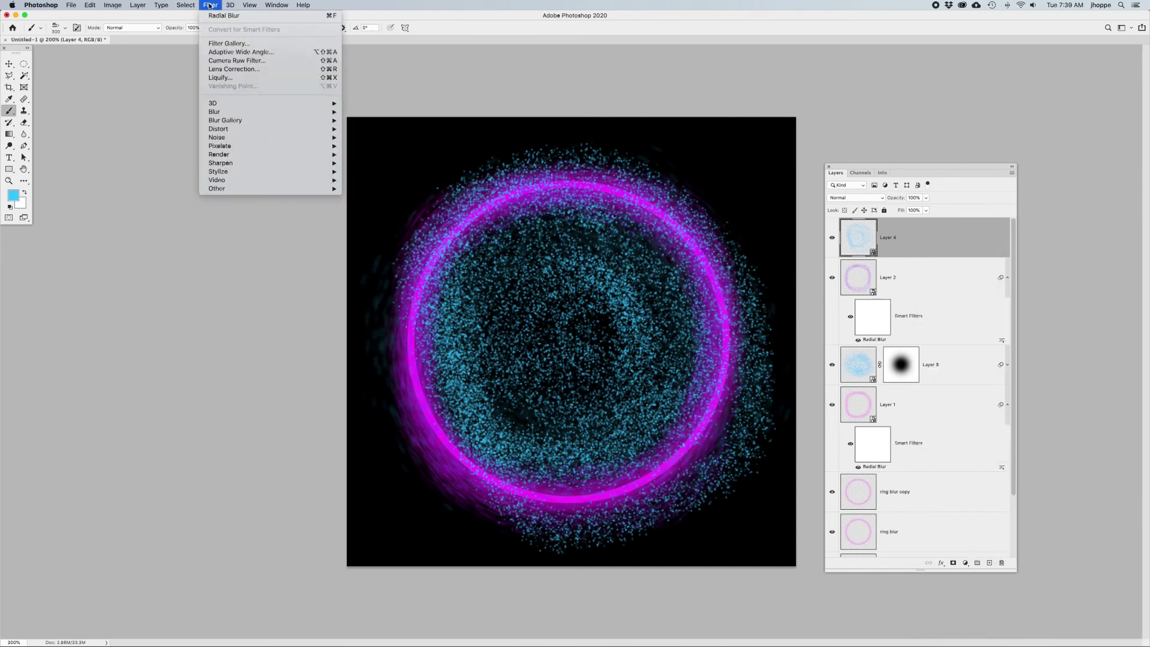
mouse_move(299, 112)
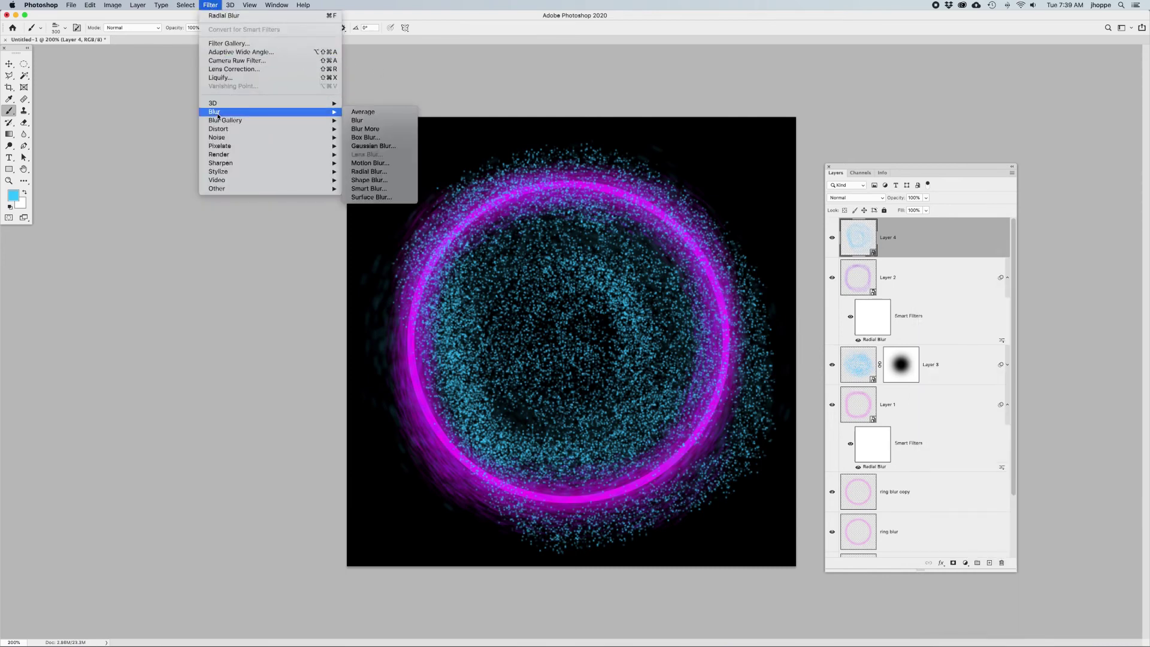
left_click(369, 171)
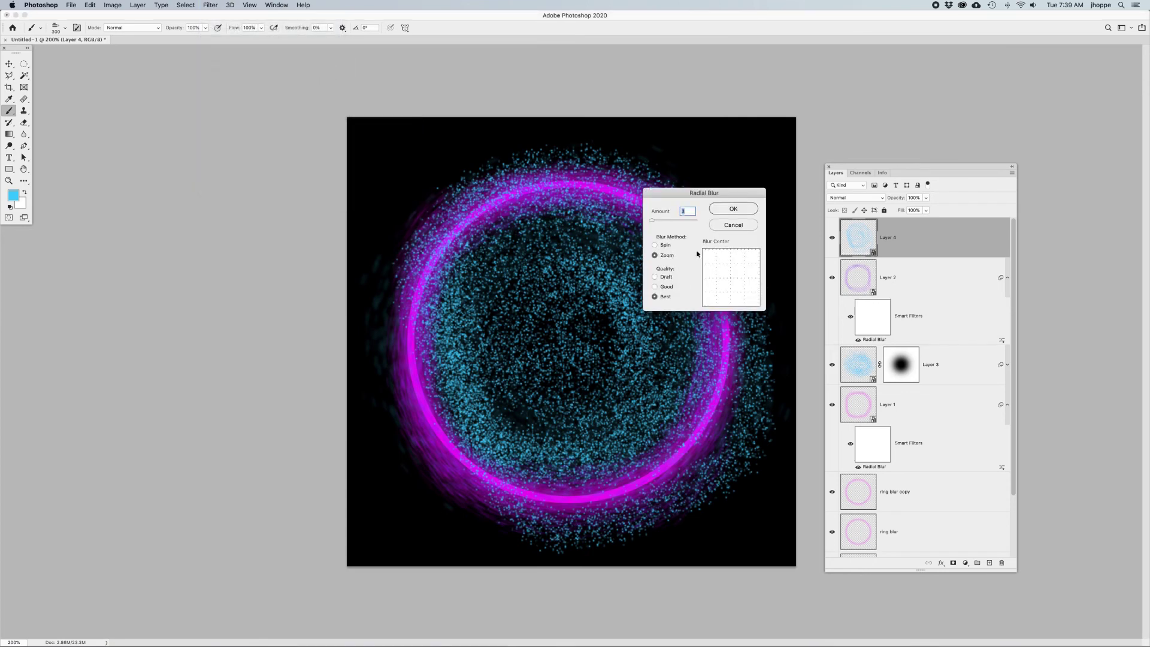
left_click_drag(653, 221, 684, 222)
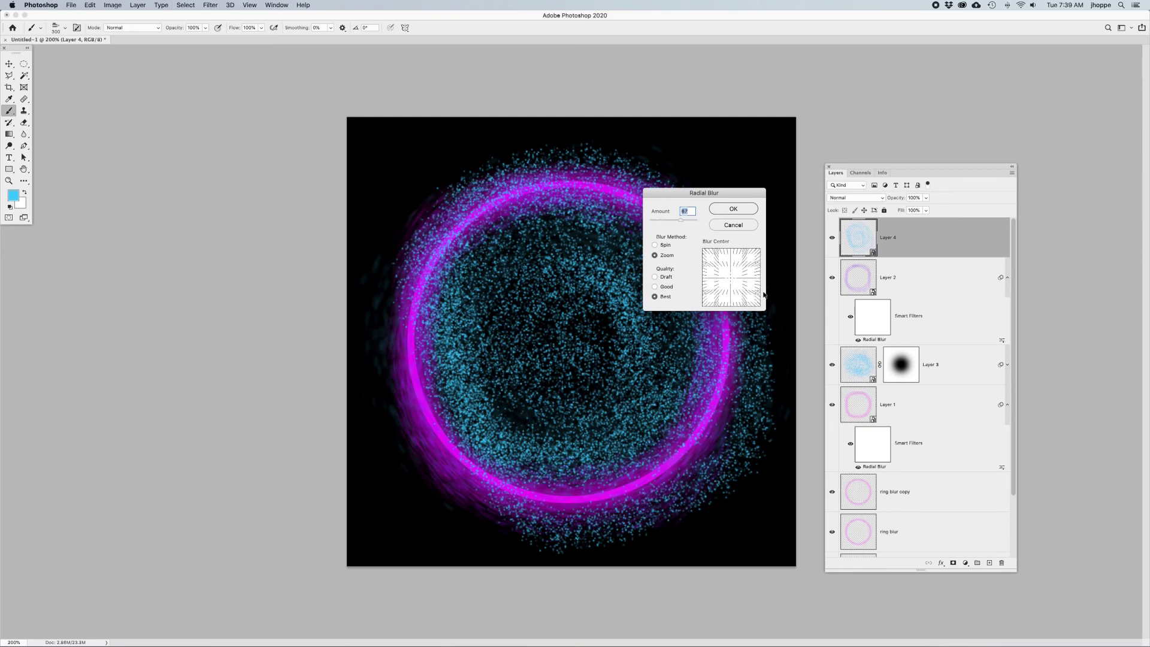
left_click(728, 209)
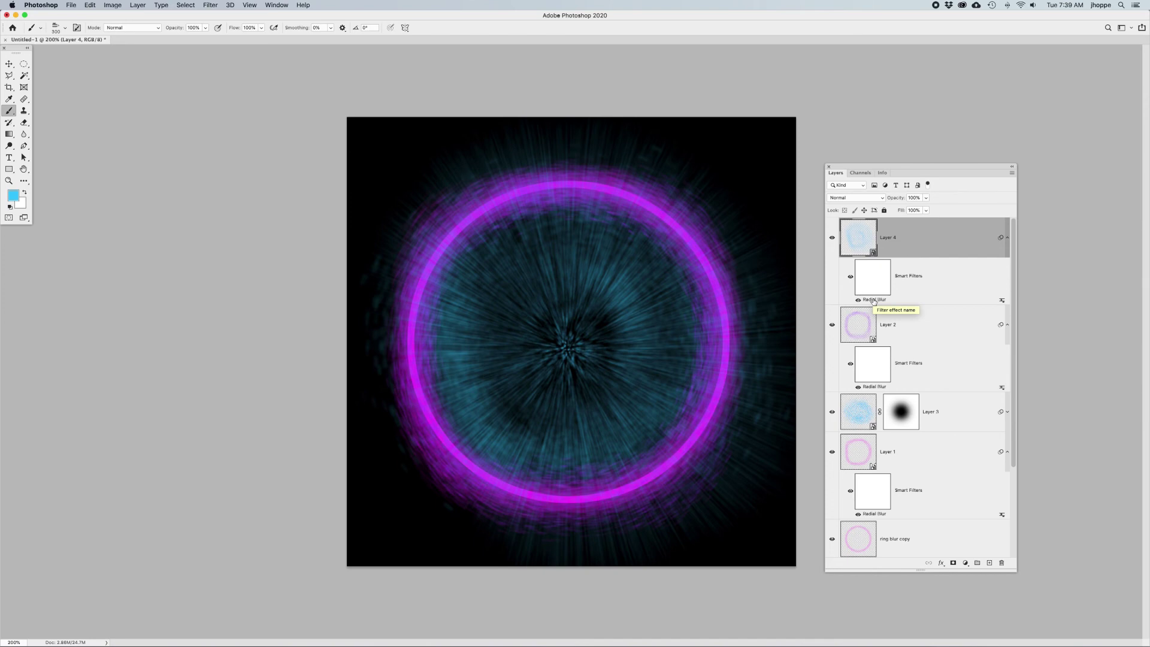
Raise the Radial Blur smart filter amount on Layer 4 from 67 to 77.
double_click(872, 299)
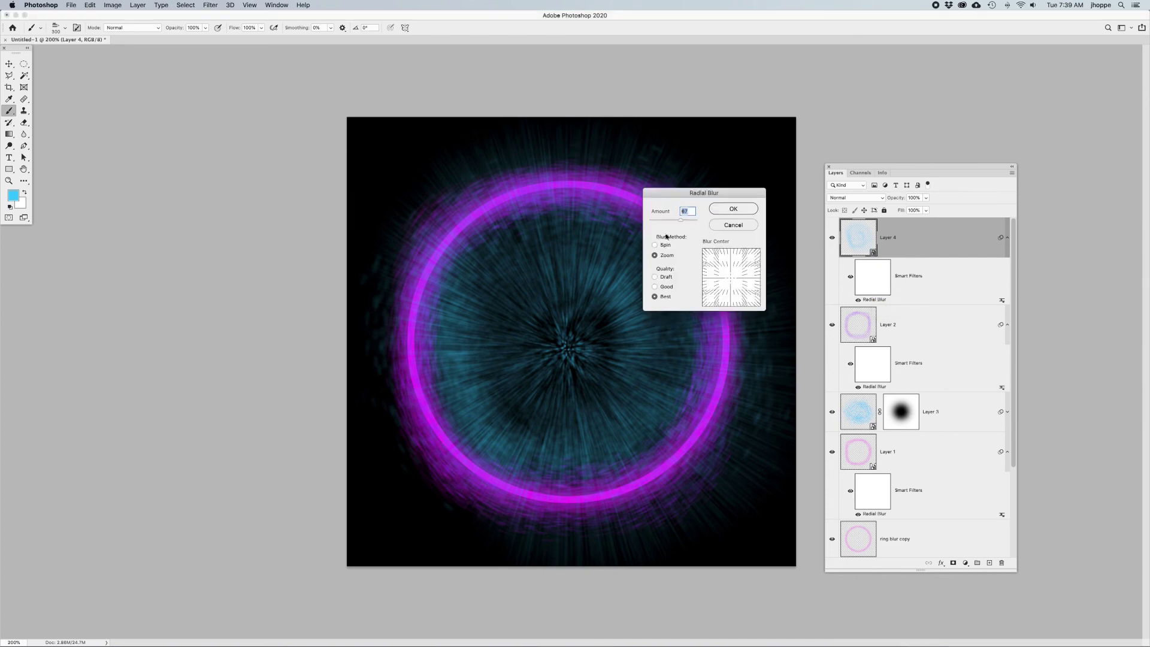
left_click_drag(682, 222, 686, 222)
left_click(730, 210)
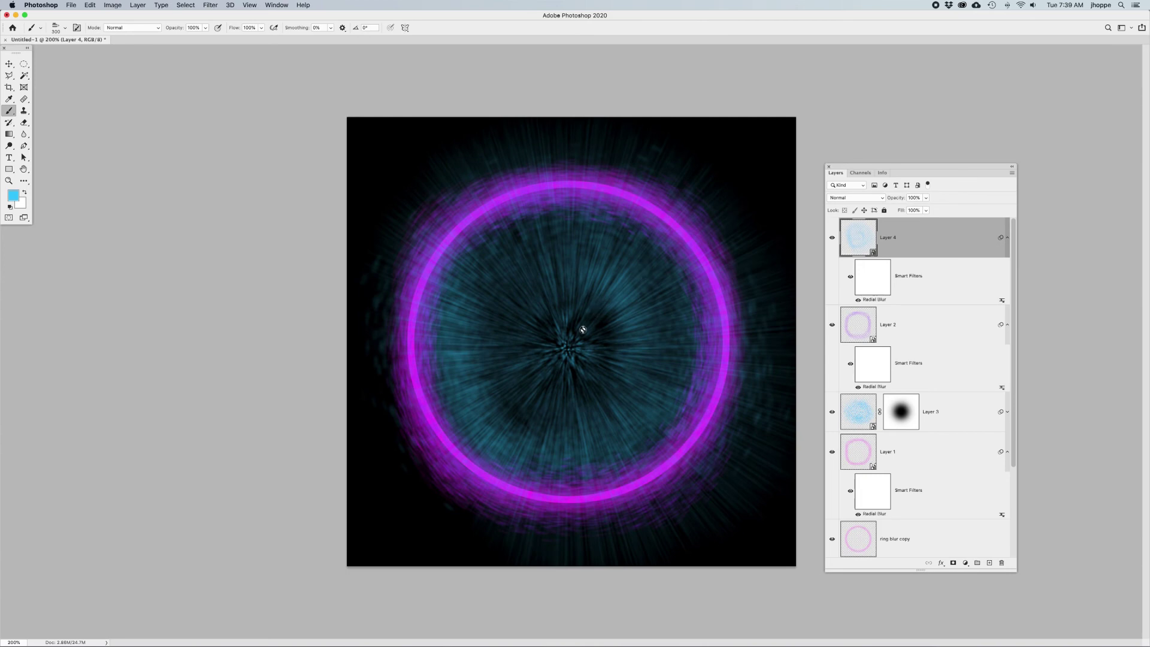
Nudge the cyan streaks slightly and move Layer 4 down below Layer 1, hiding Layer 3.
key("v")
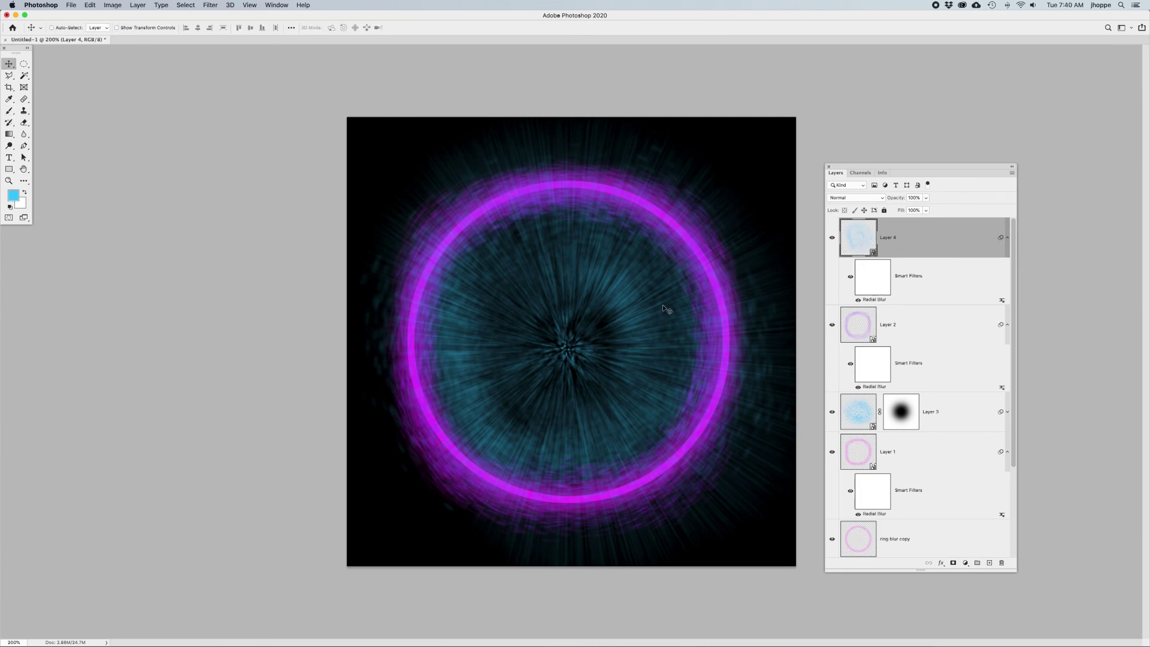
left_click_drag(661, 310, 655, 309)
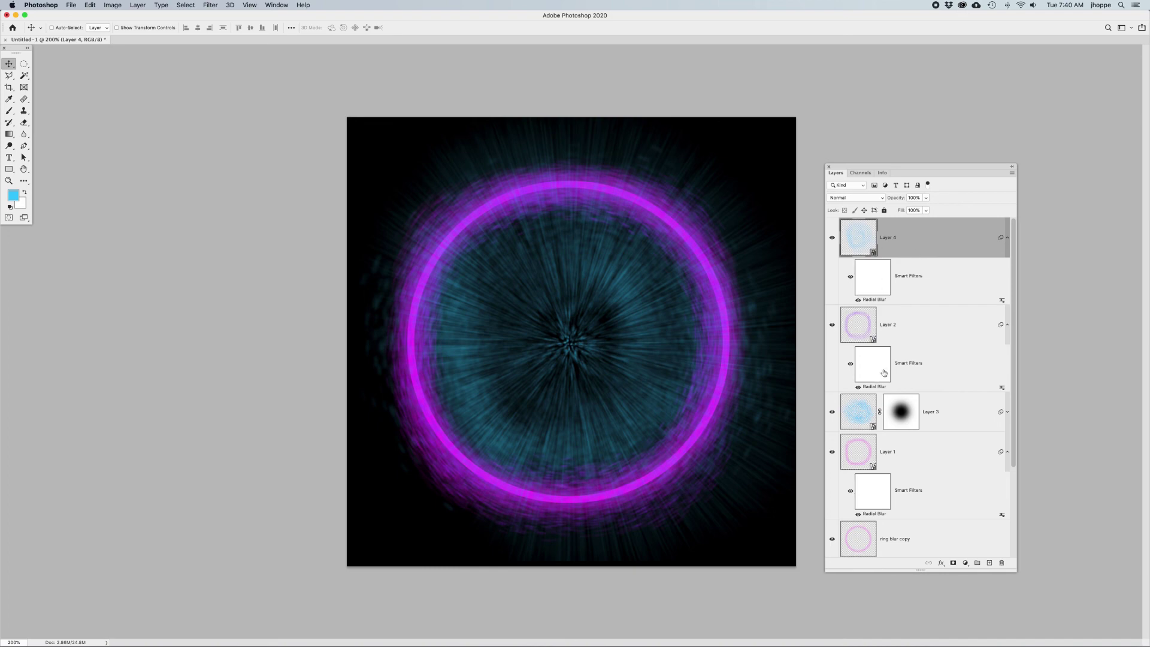
left_click(831, 413)
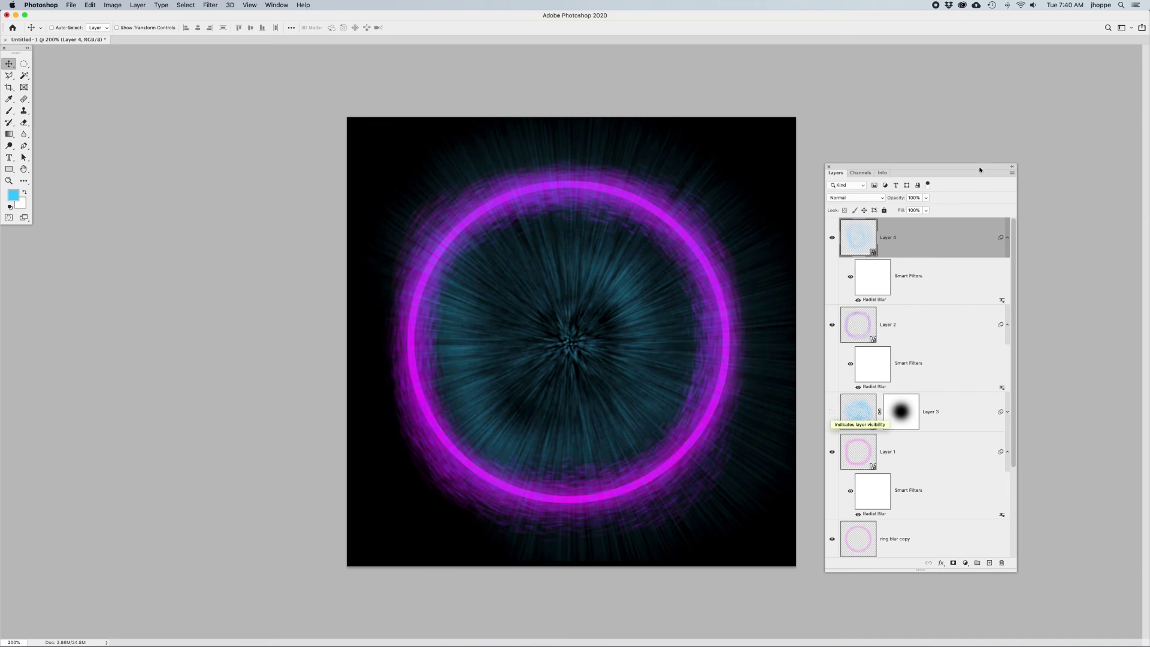
left_click_drag(919, 249, 933, 435)
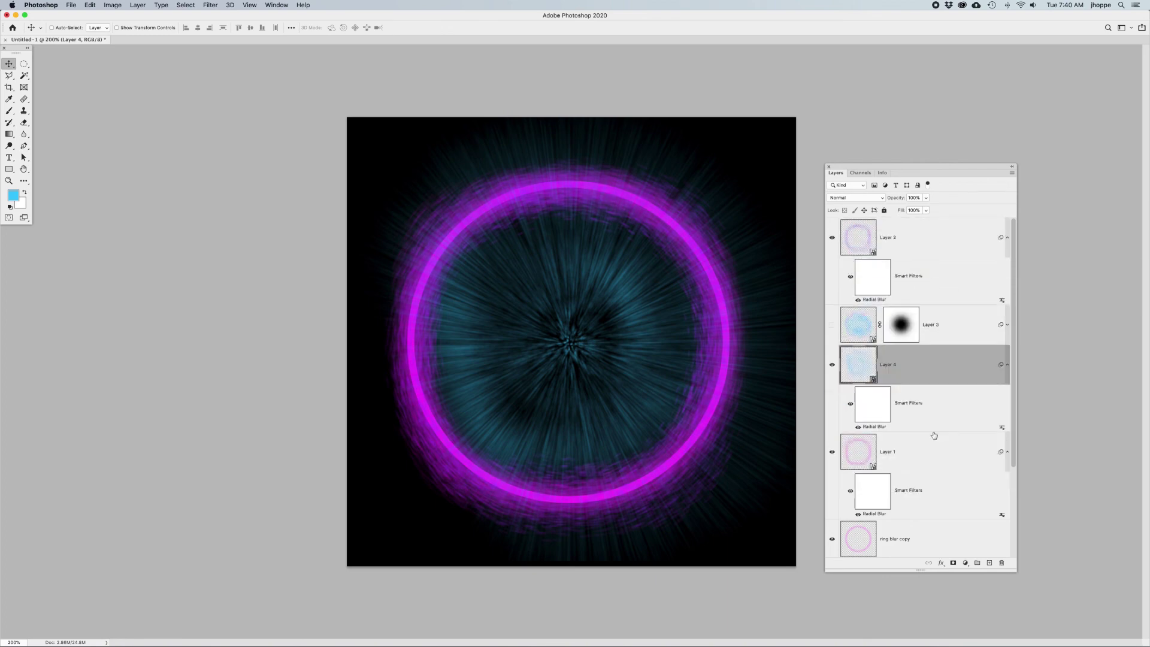
left_click_drag(931, 374, 935, 509)
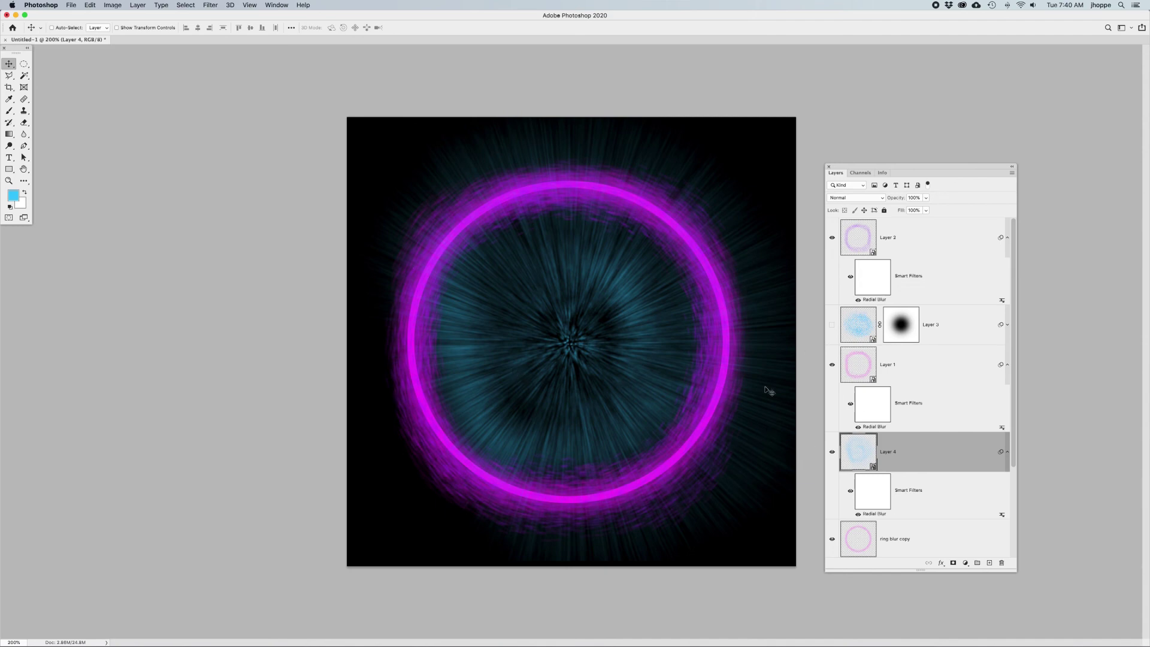
Lower the opacity of the sharp magenta ring layer to soften it.
scroll(952, 479, "down", 3)
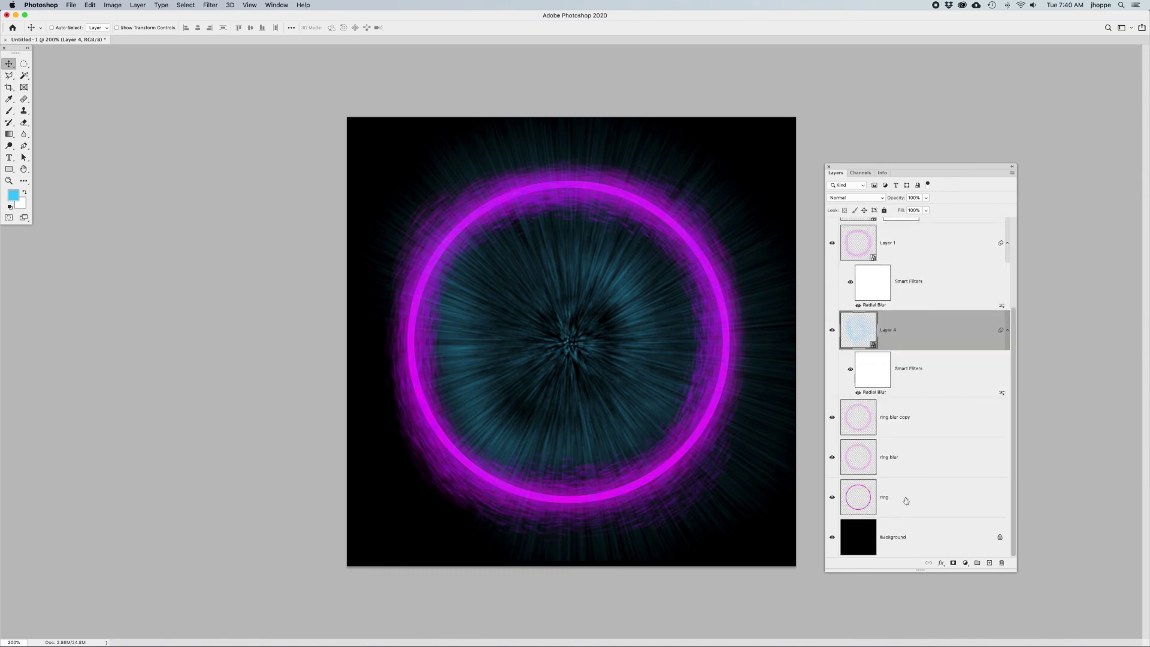
left_click(832, 498)
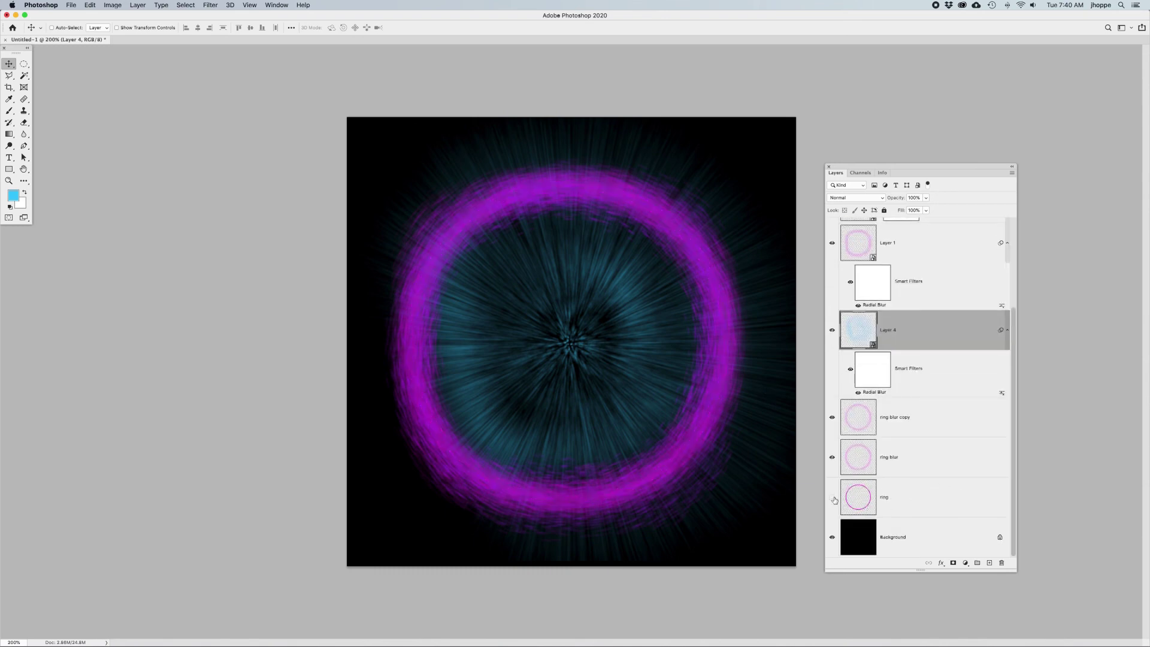
left_click(832, 497)
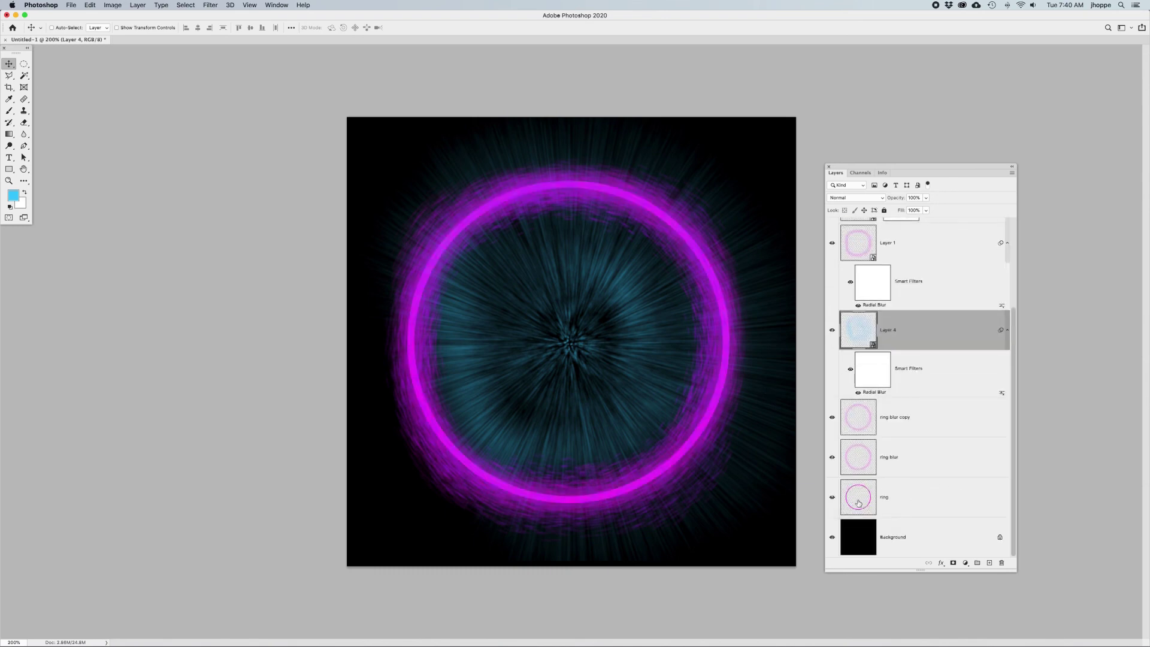
left_click(858, 503)
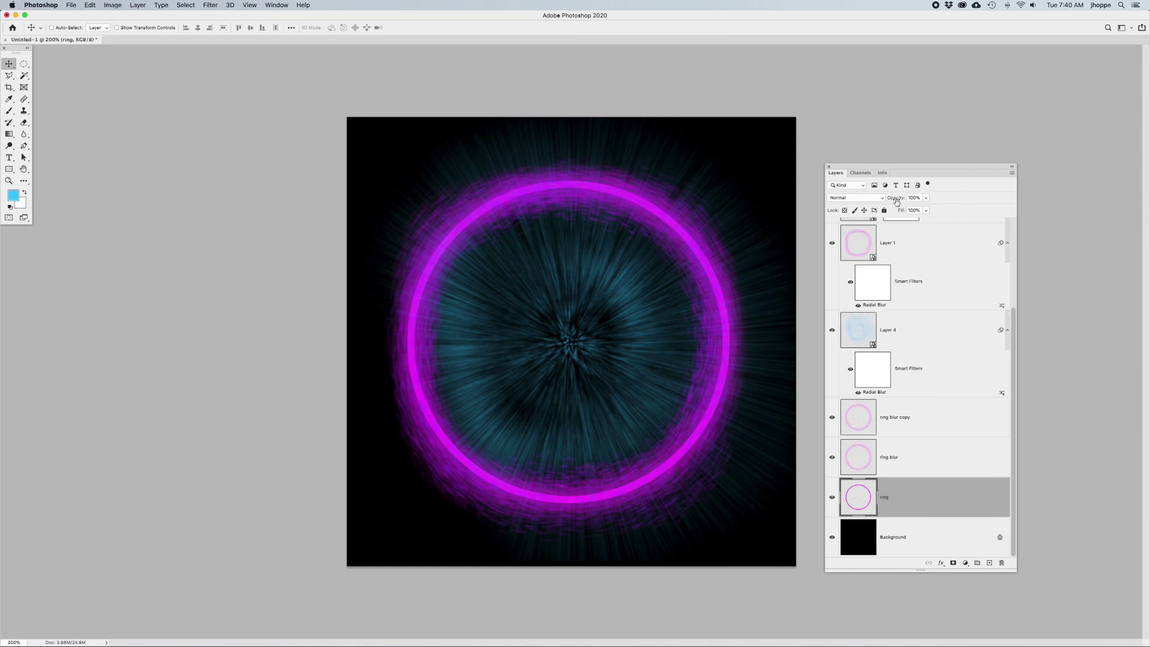
left_click_drag(897, 200, 876, 201)
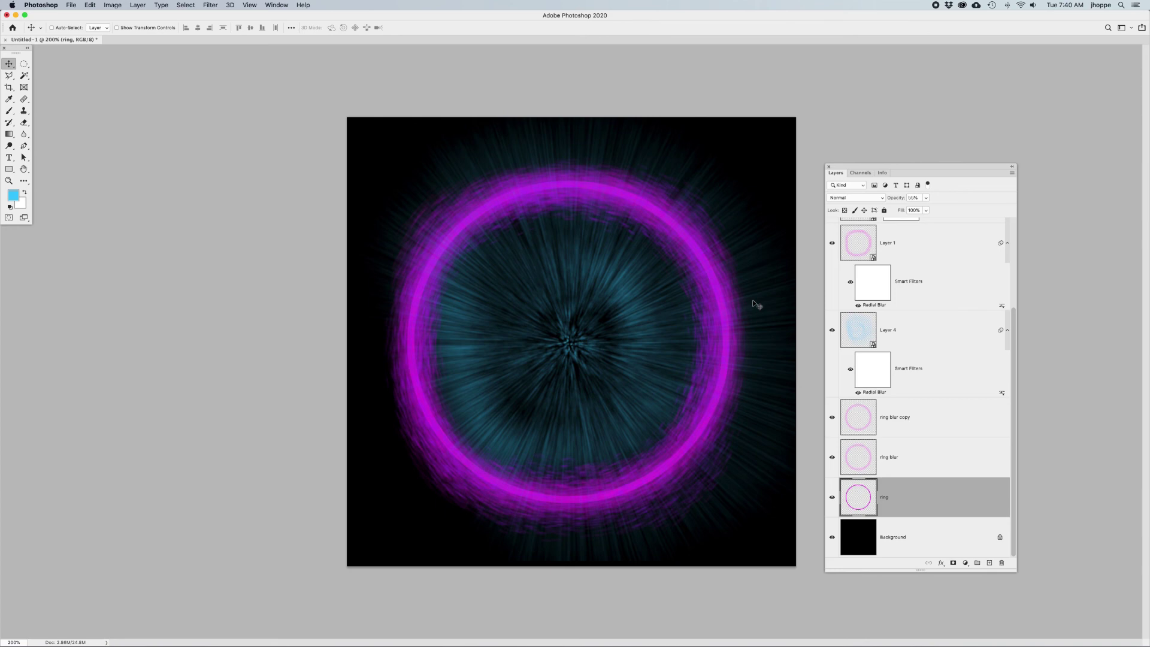
Make Layer 3's masked cyan glow visible again.
scroll(970, 304, "up", 5)
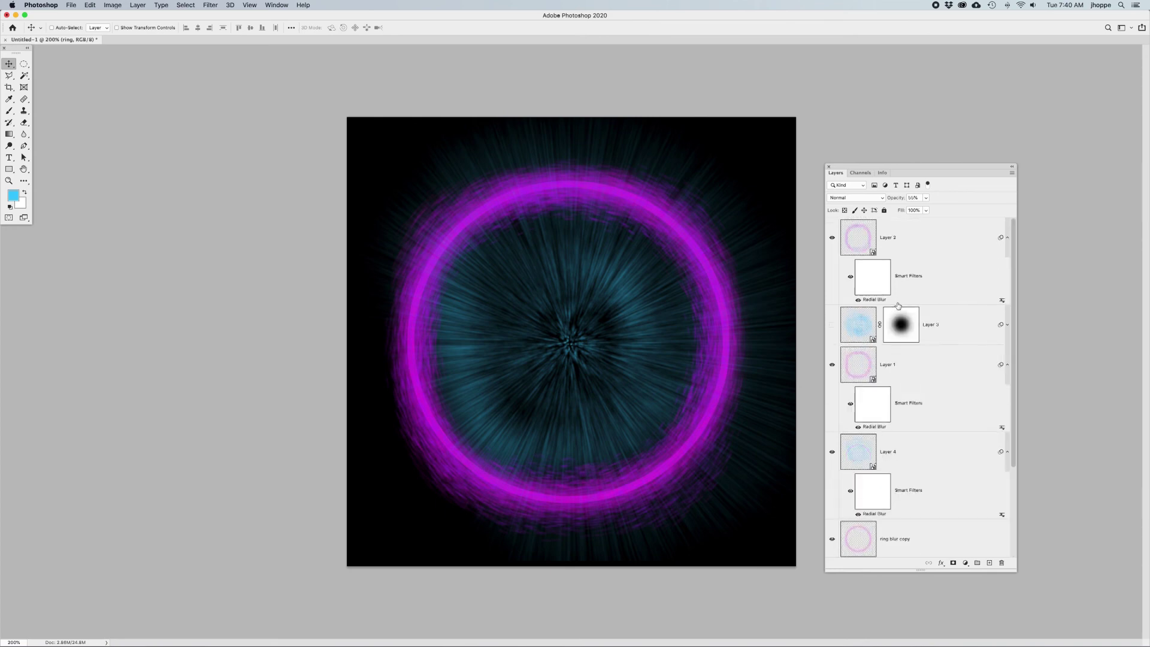
left_click(858, 322)
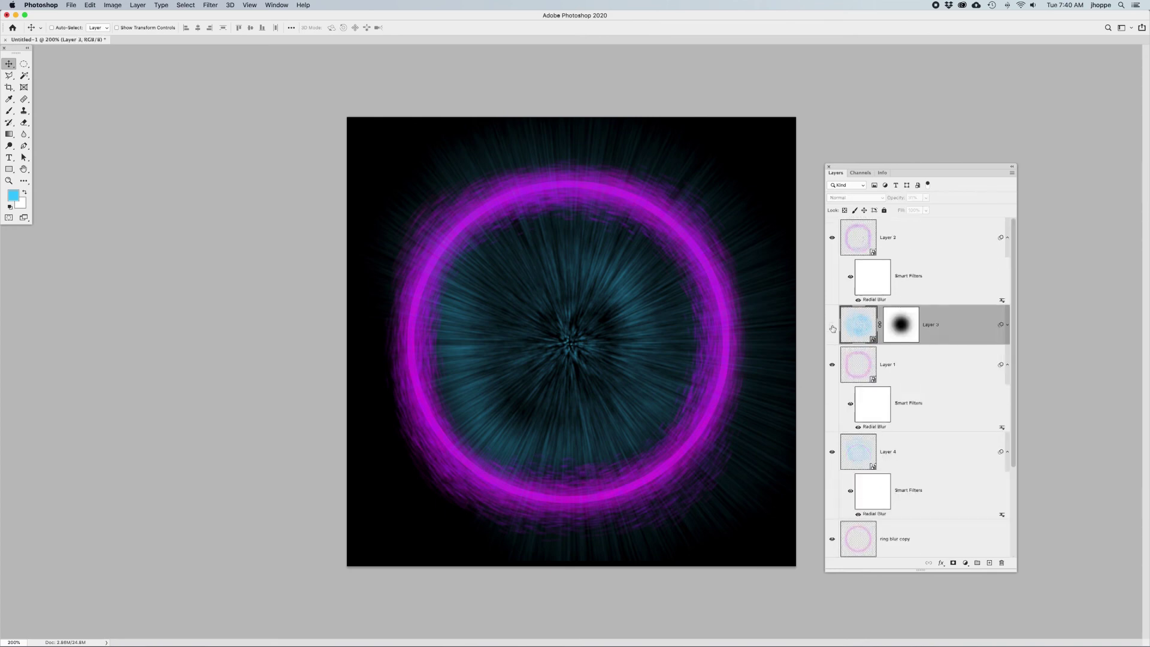
left_click(832, 325)
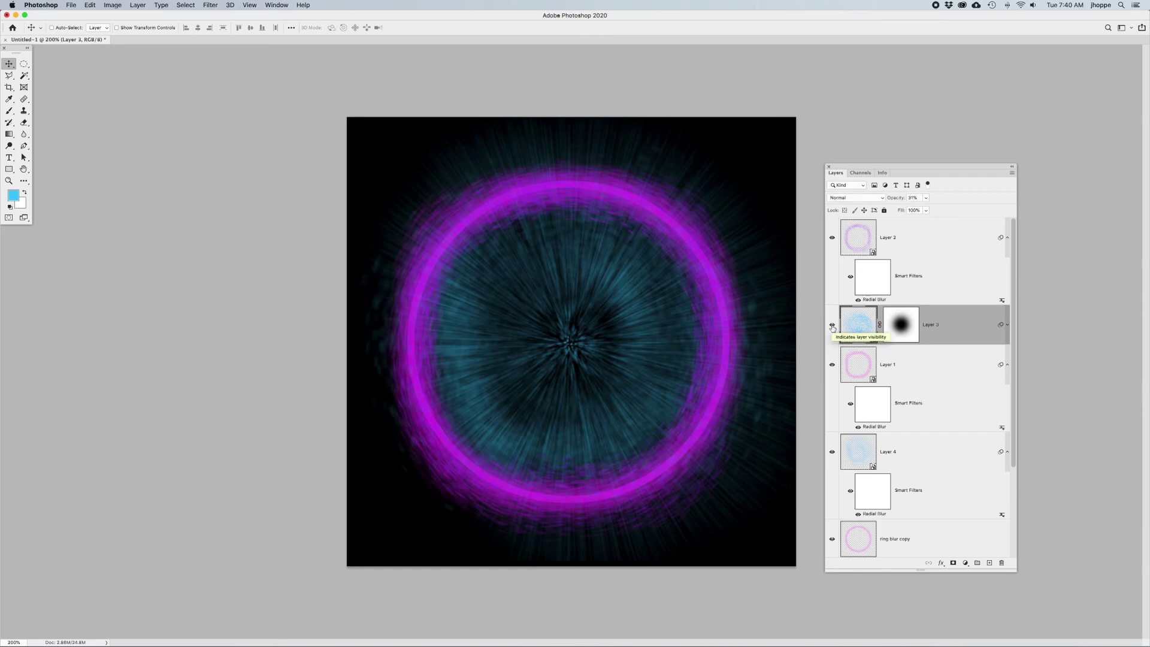